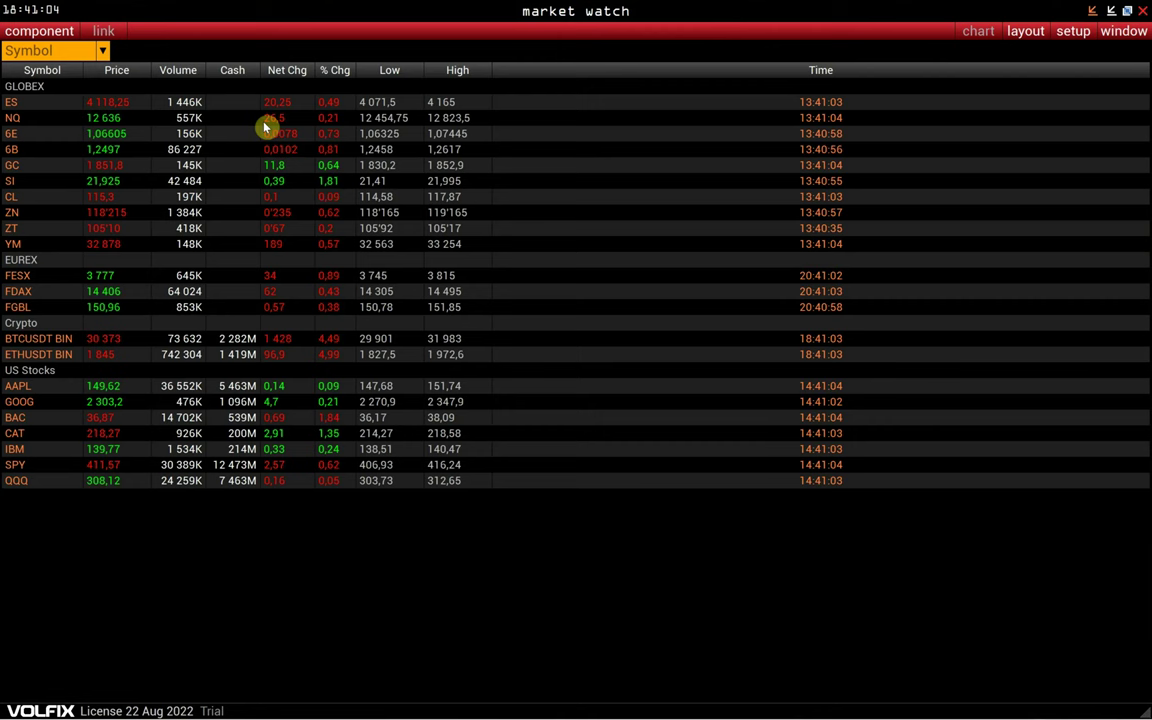
Open a Market Replay window, move it to the lower right, and add a new trading chart
left_click(45, 34)
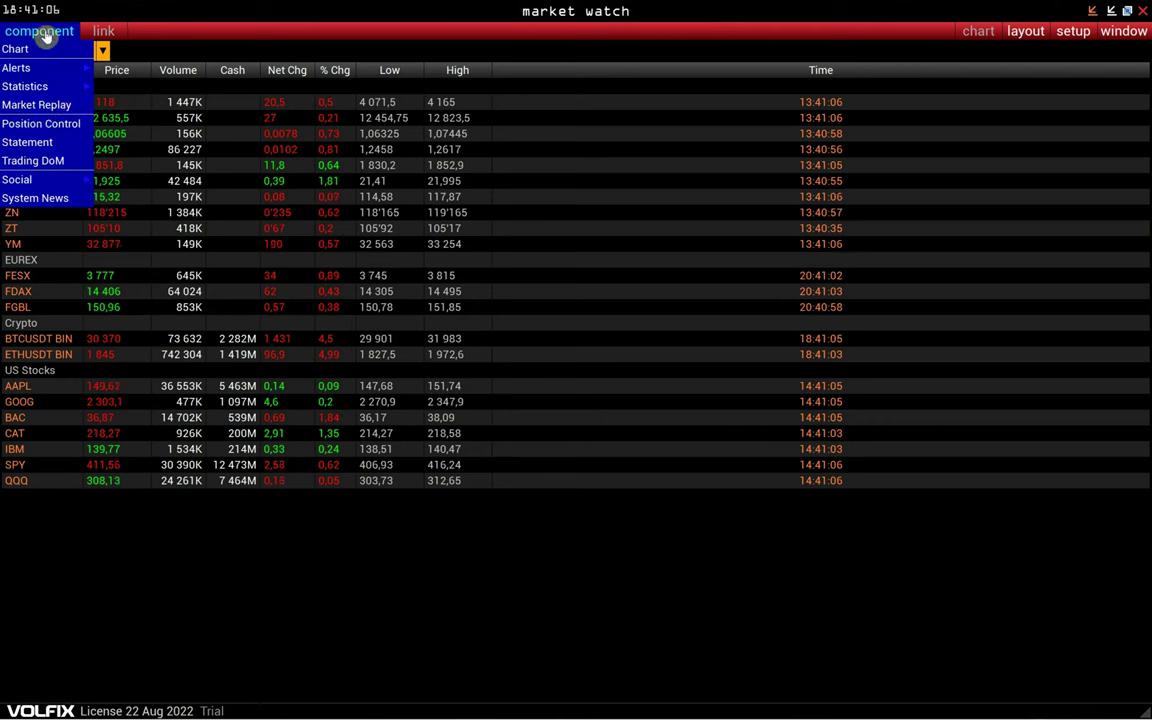
left_click(50, 108)
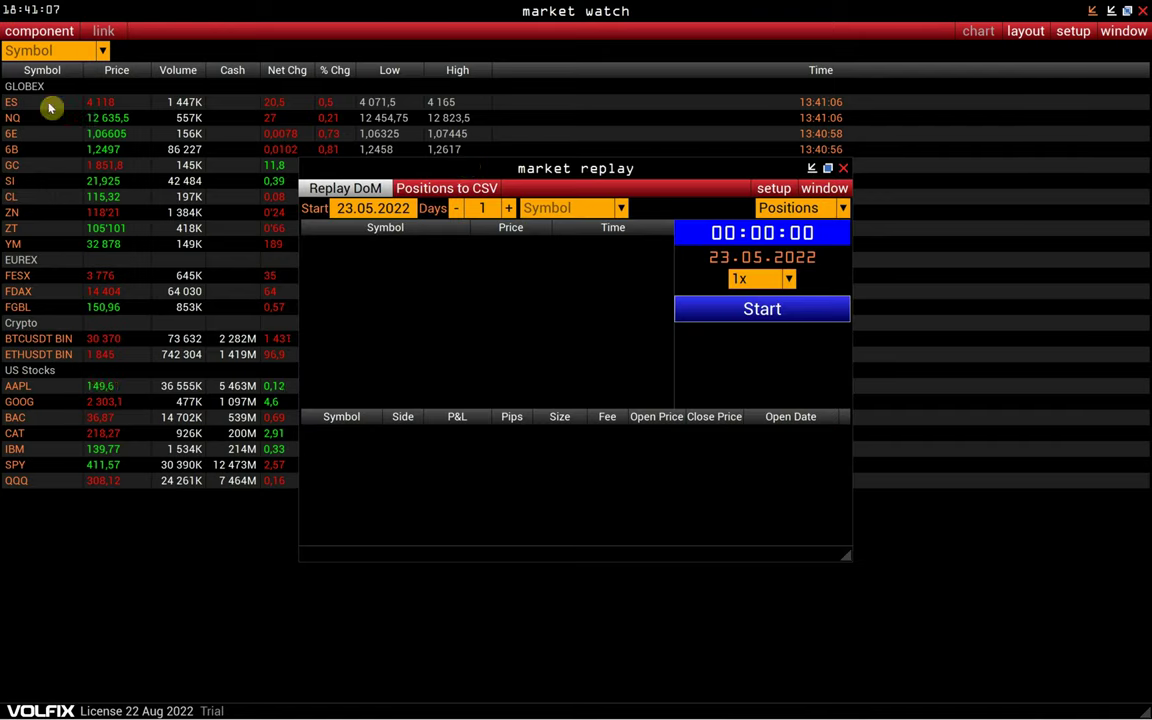
mouse_move(424, 167)
left_mouse_down()
mouse_move(752, 314)
mouse_move(786, 314)
left_mouse_up()
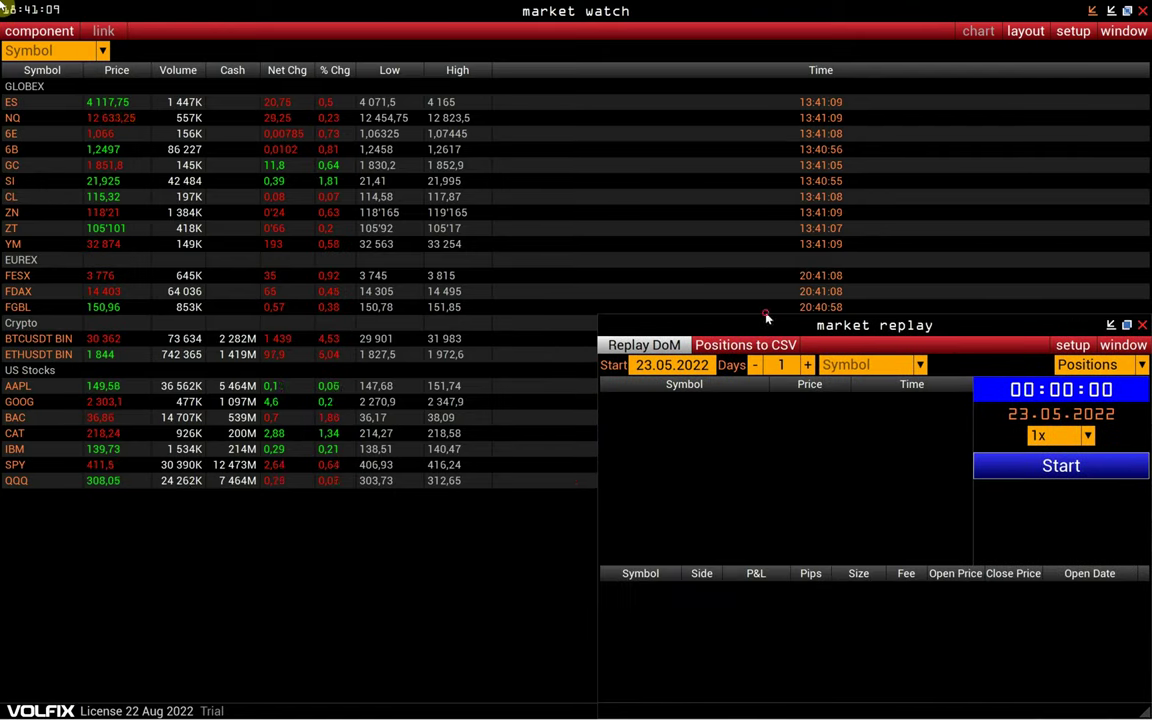
left_click(1072, 344)
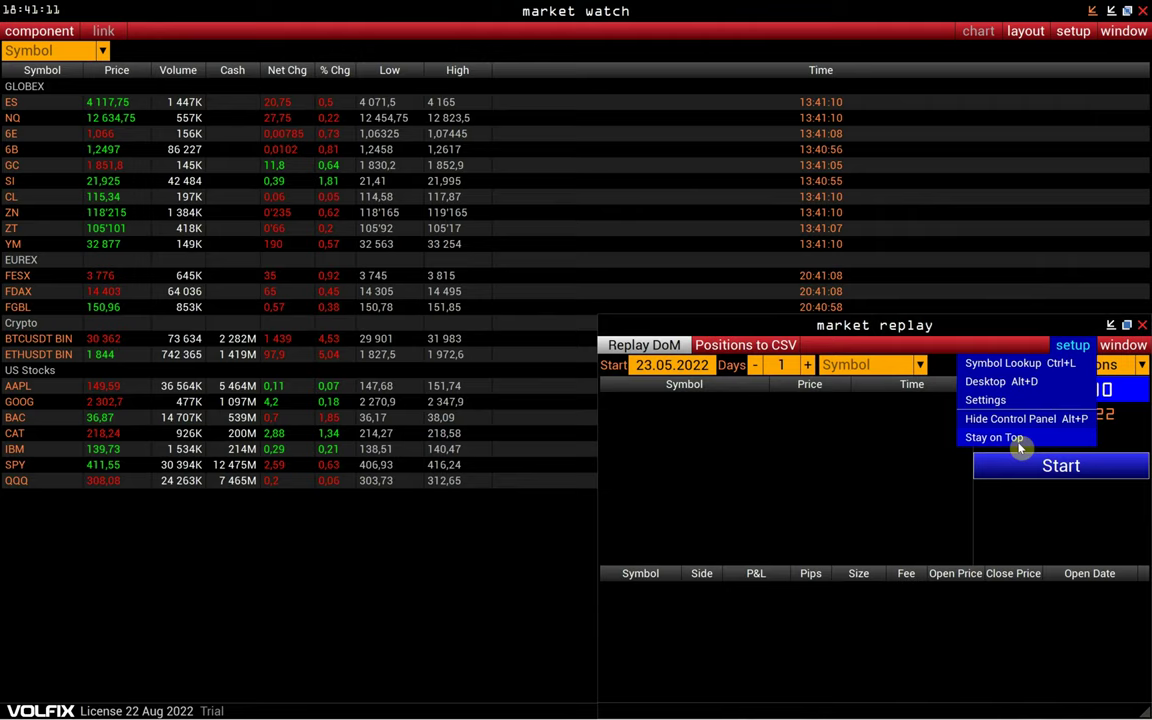
left_click(58, 31)
left_click(70, 56)
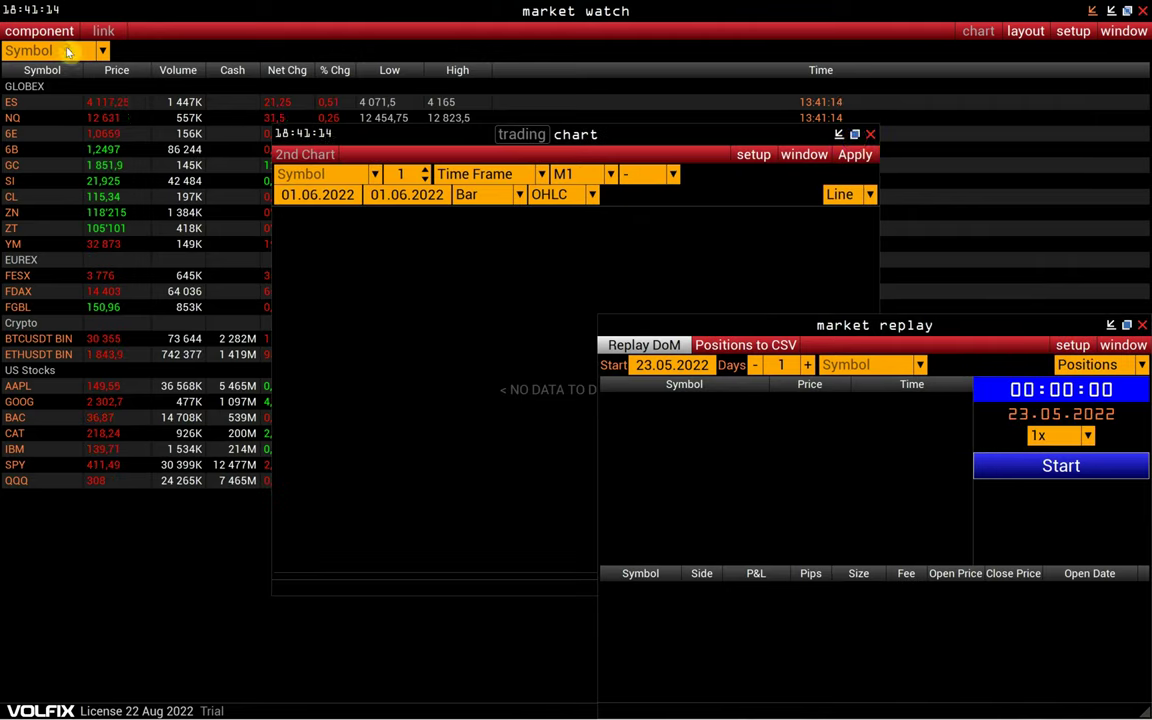
Maximize the chart, minimize Market Replay, and switch the chart into market replay mode
double_click(856, 127)
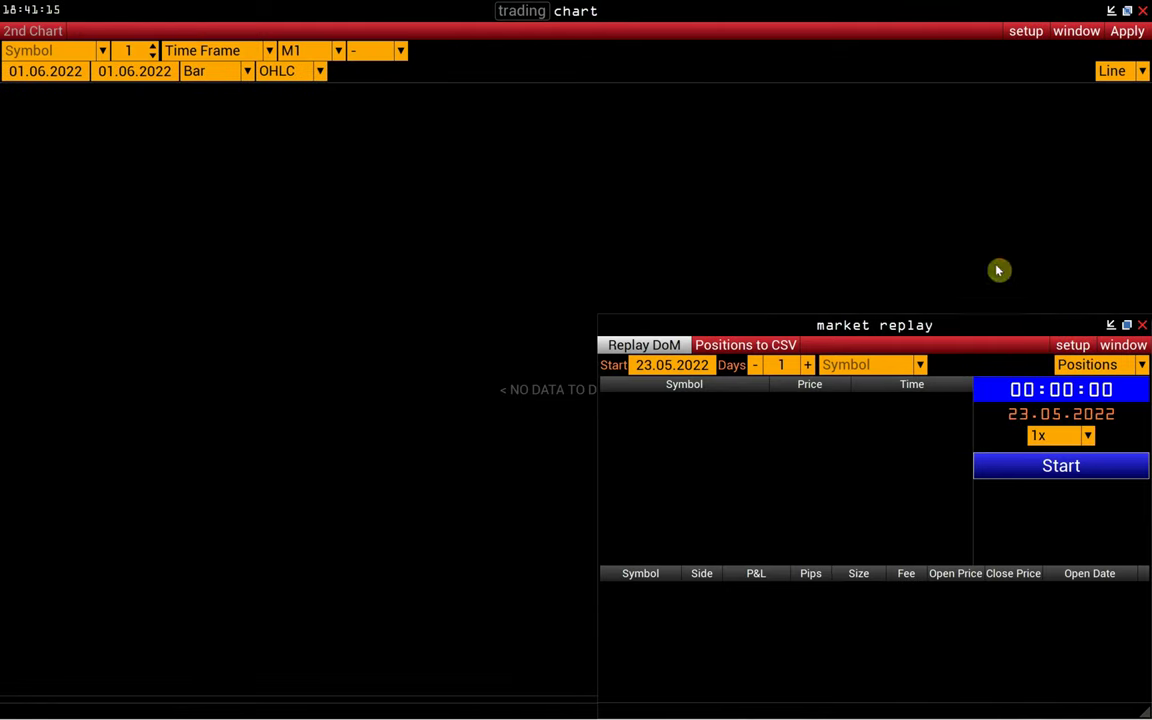
left_click(1110, 325)
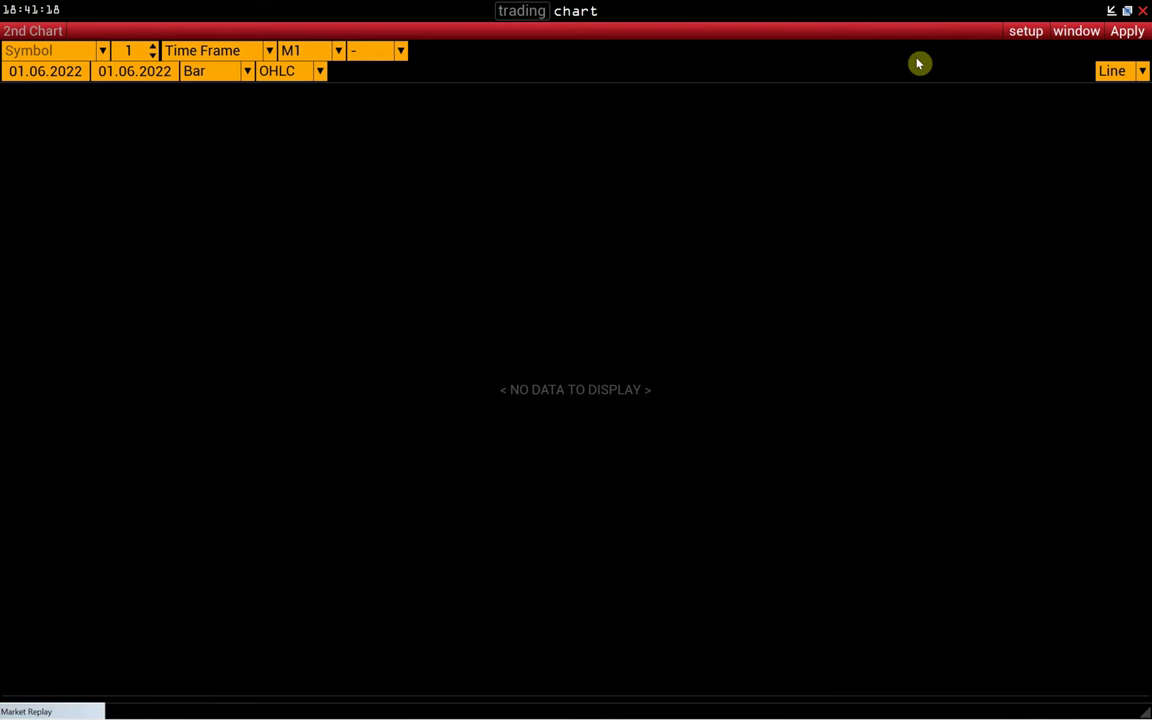
left_click(1029, 32)
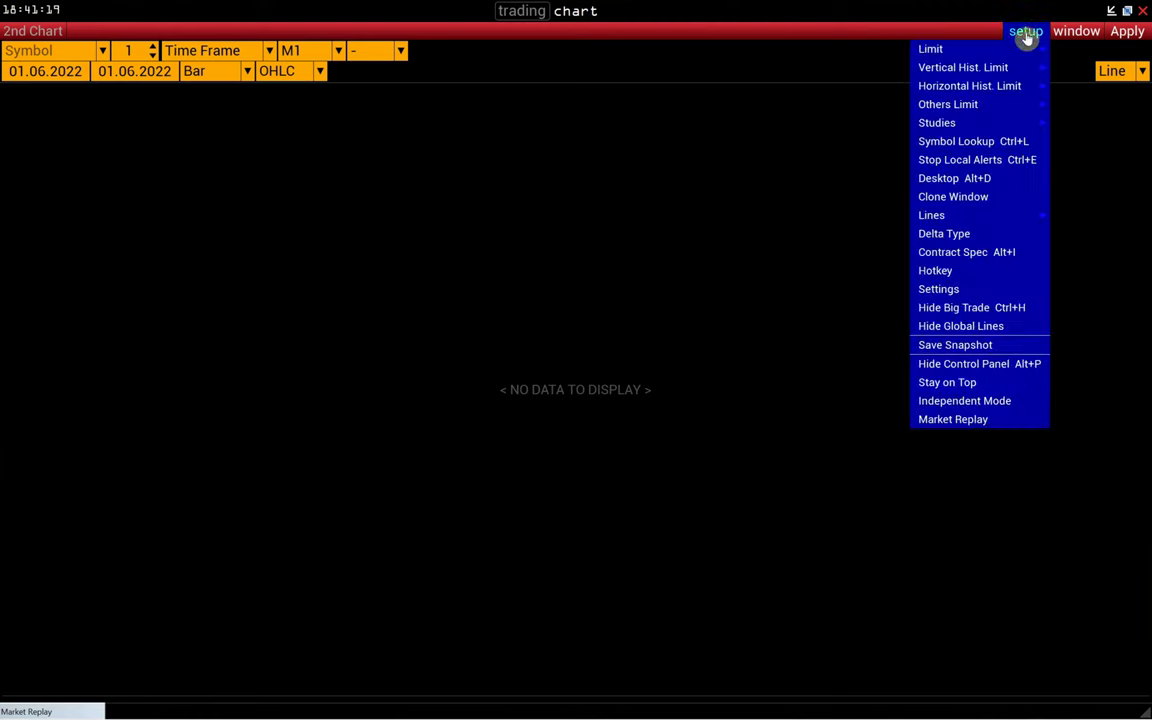
left_click(963, 425)
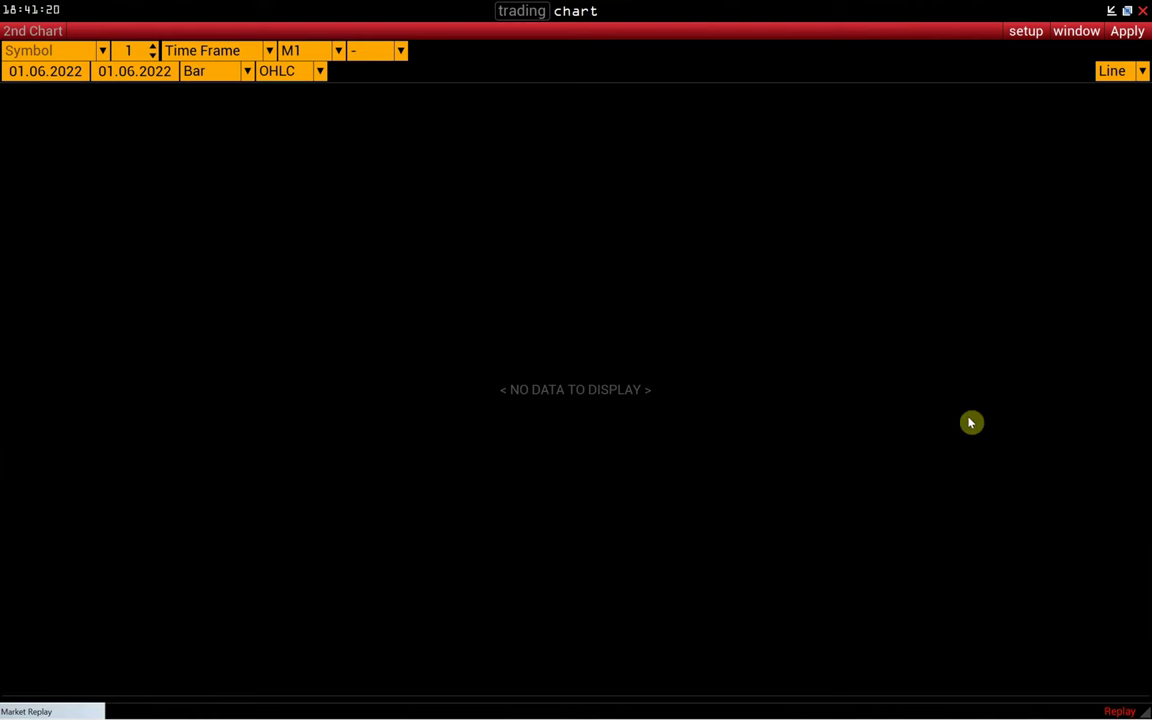
Set the chart to ES on the M5 timeframe with Cluster bars, then restore Market Replay
left_click(51, 50)
type("es")
key("Return")
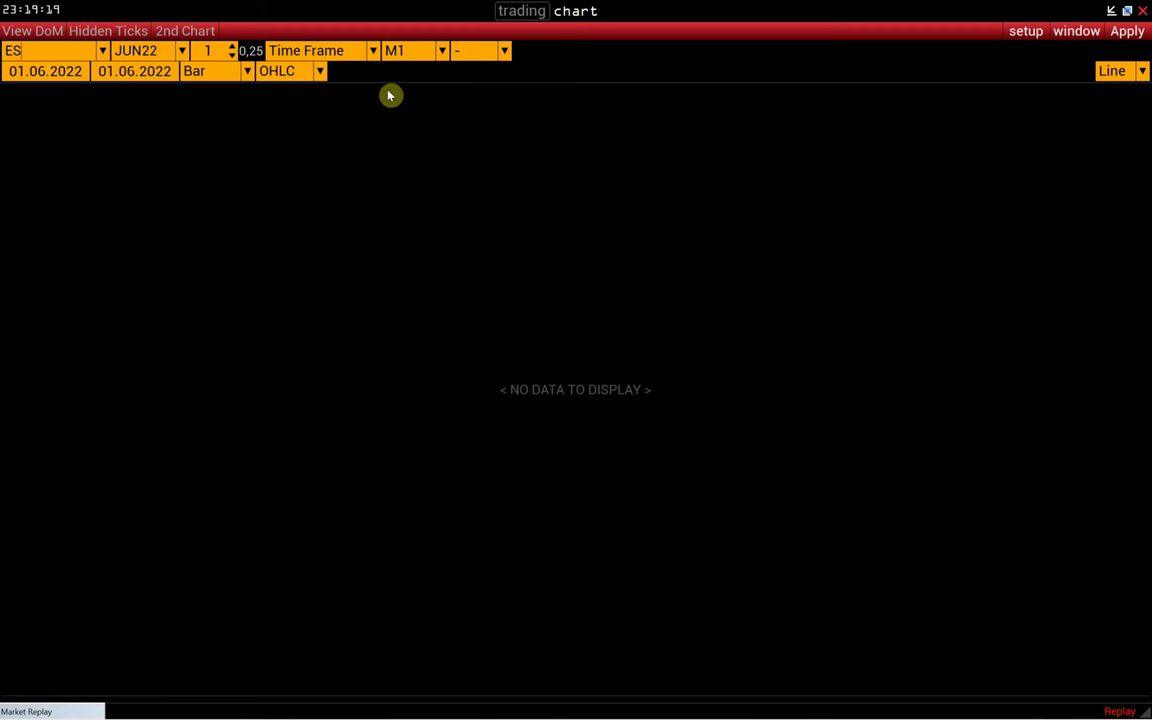
left_click(417, 53)
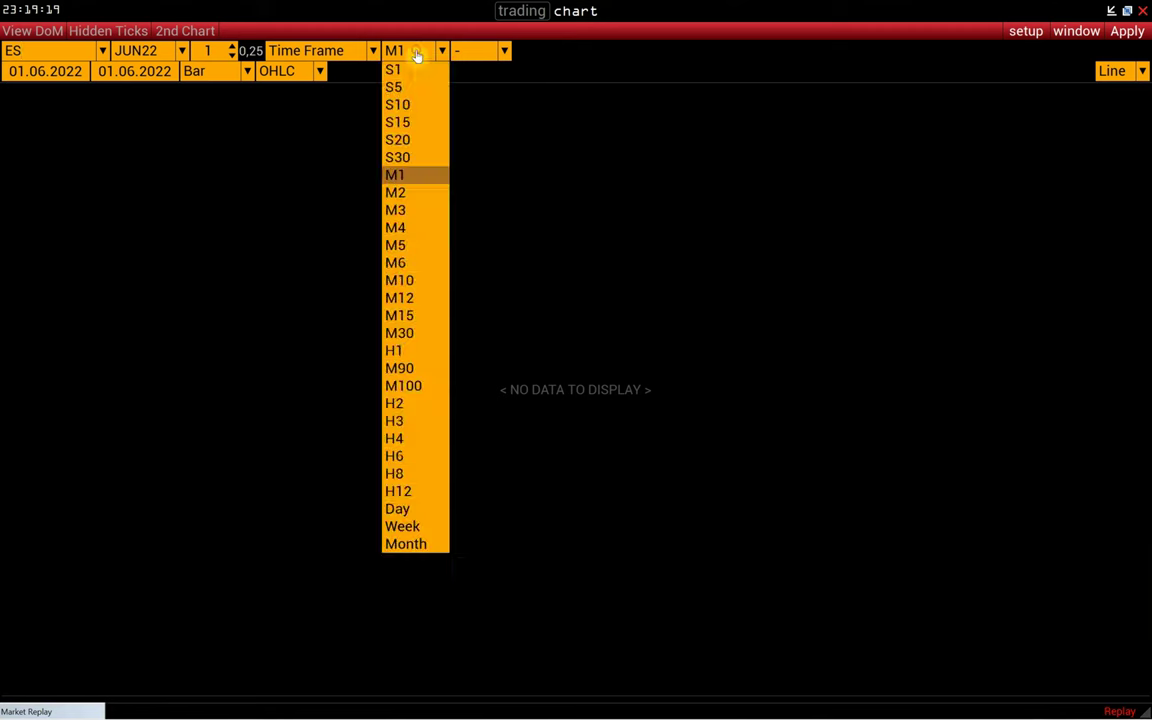
left_click(408, 246)
left_click(246, 71)
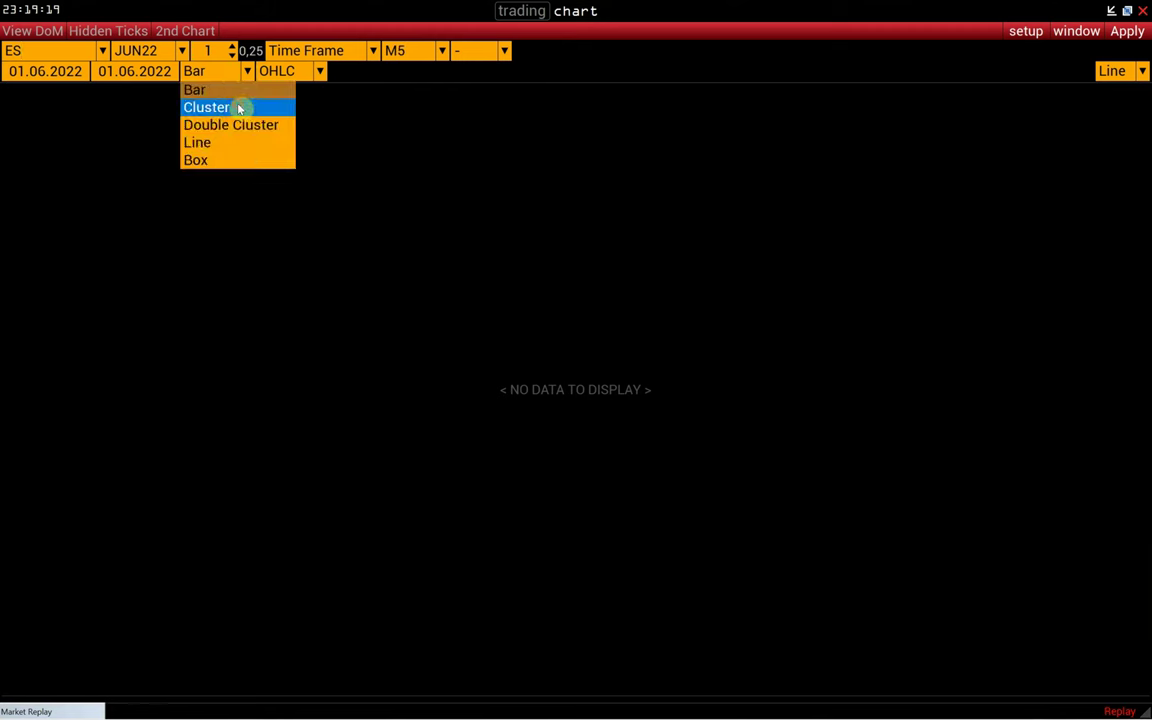
left_click(240, 108)
left_click(26, 711)
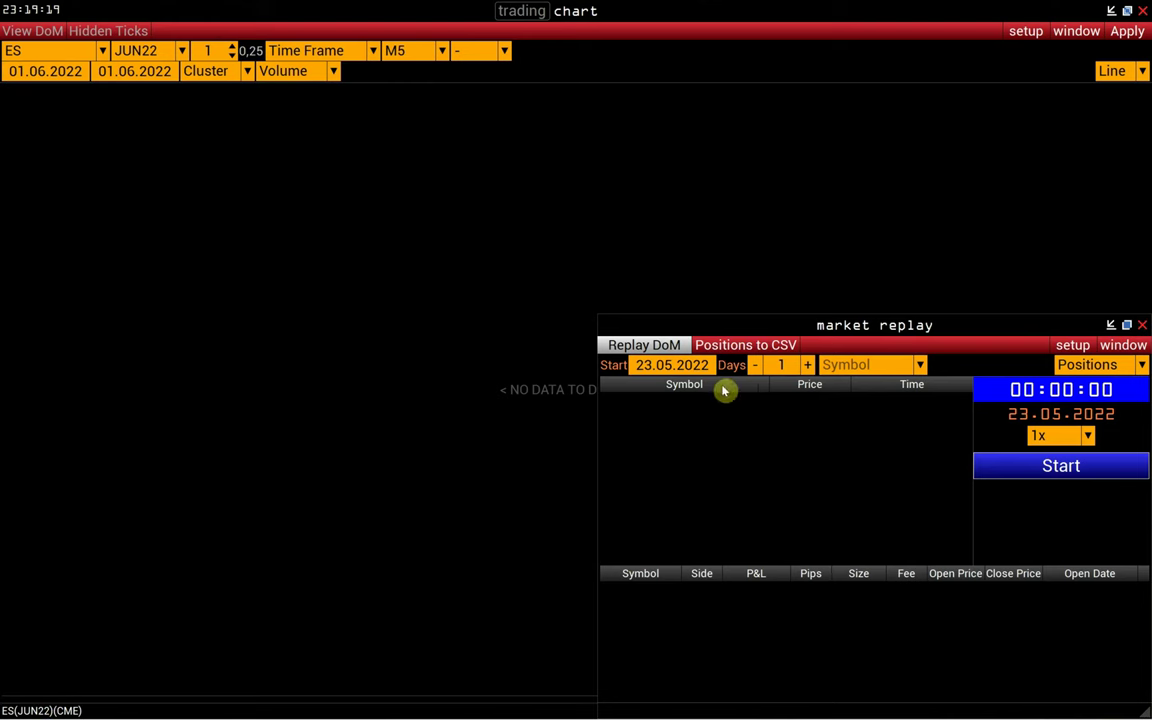
Keep the replay start date at 23.05.2022 and add ES(JUN22) to the replay list
left_click(677, 372)
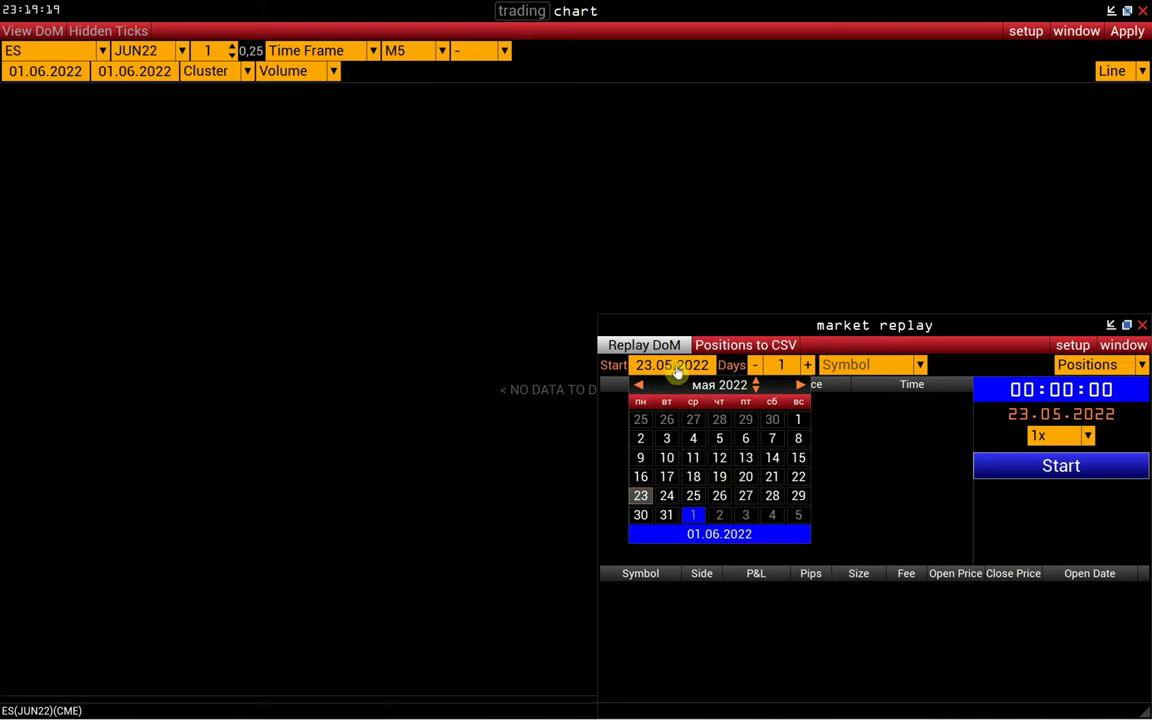
left_click(645, 504)
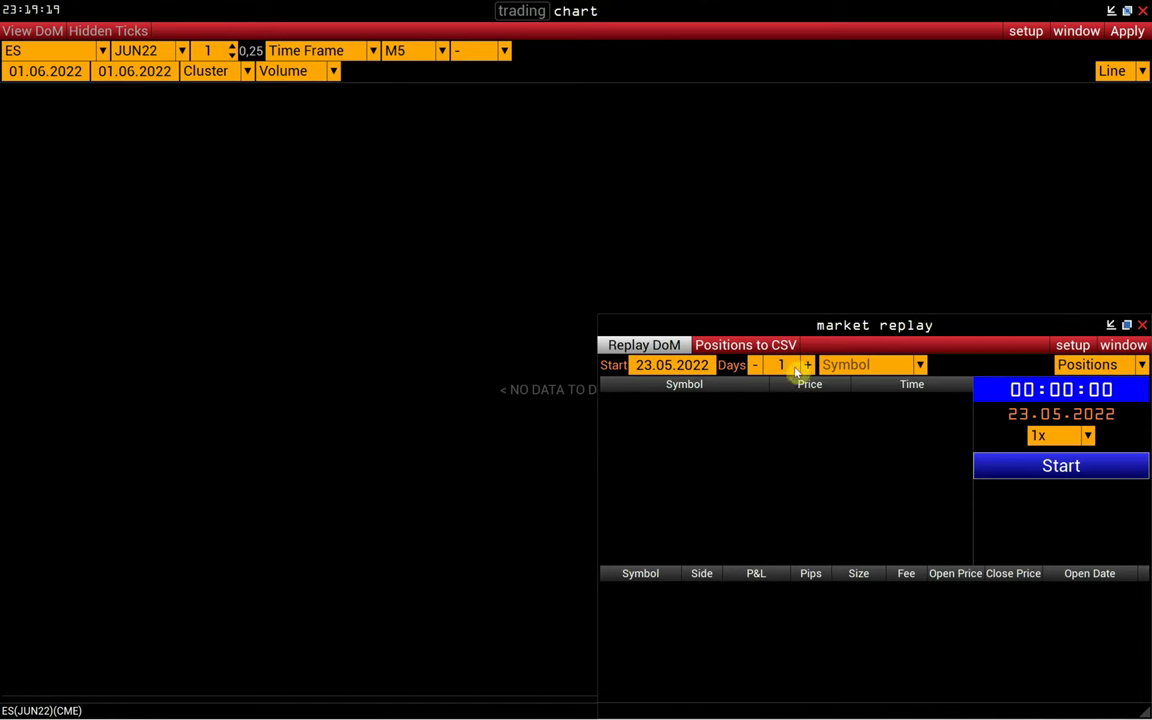
left_click(851, 365)
type("es")
left_click(853, 388)
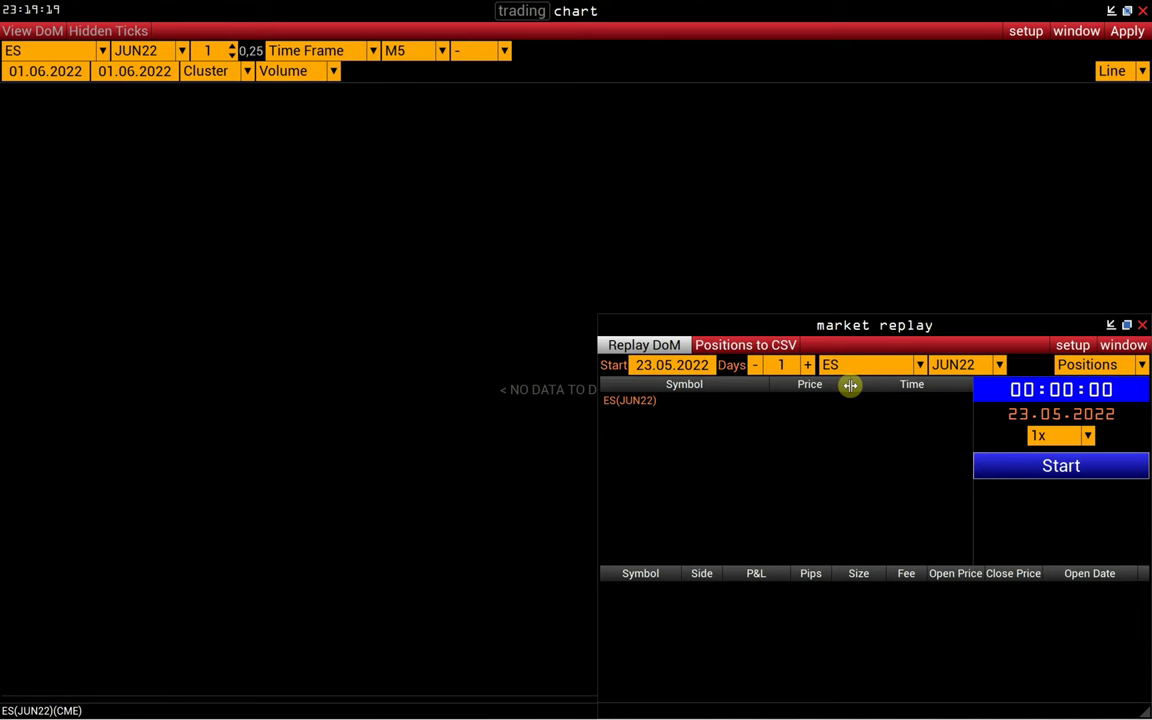
Add NQ and CL contracts, then delete the CL(JUL22) row and select the NQ(JUN22) row
double_click(848, 366)
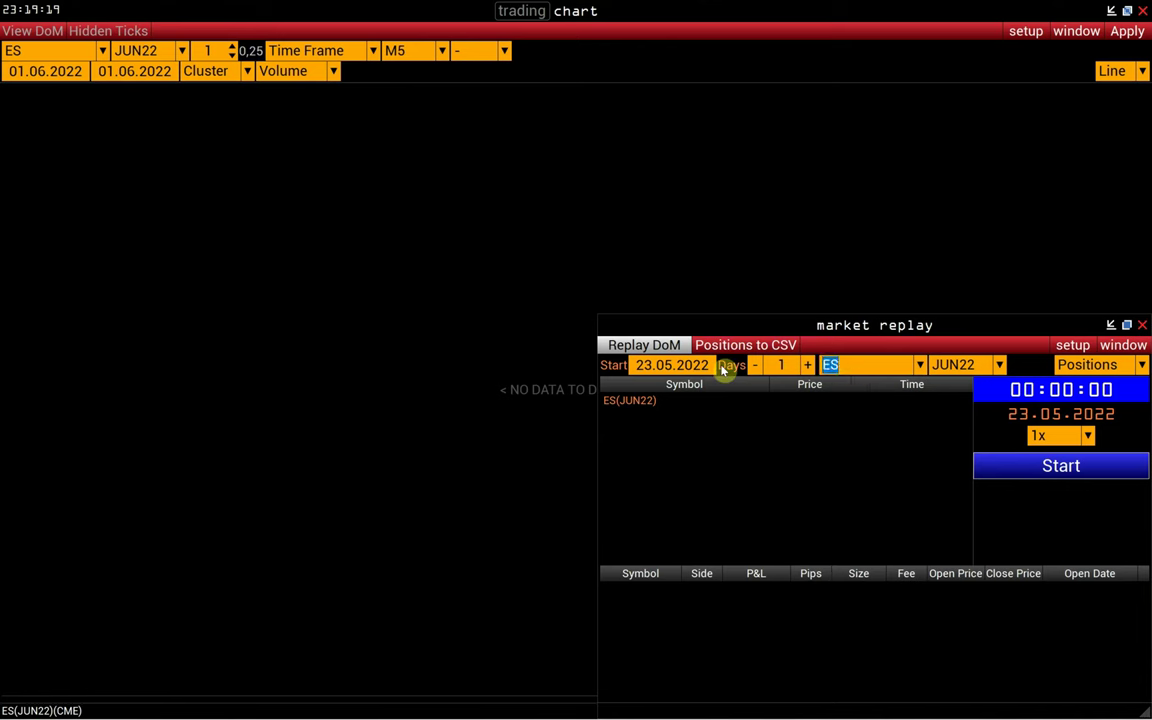
type("nq")
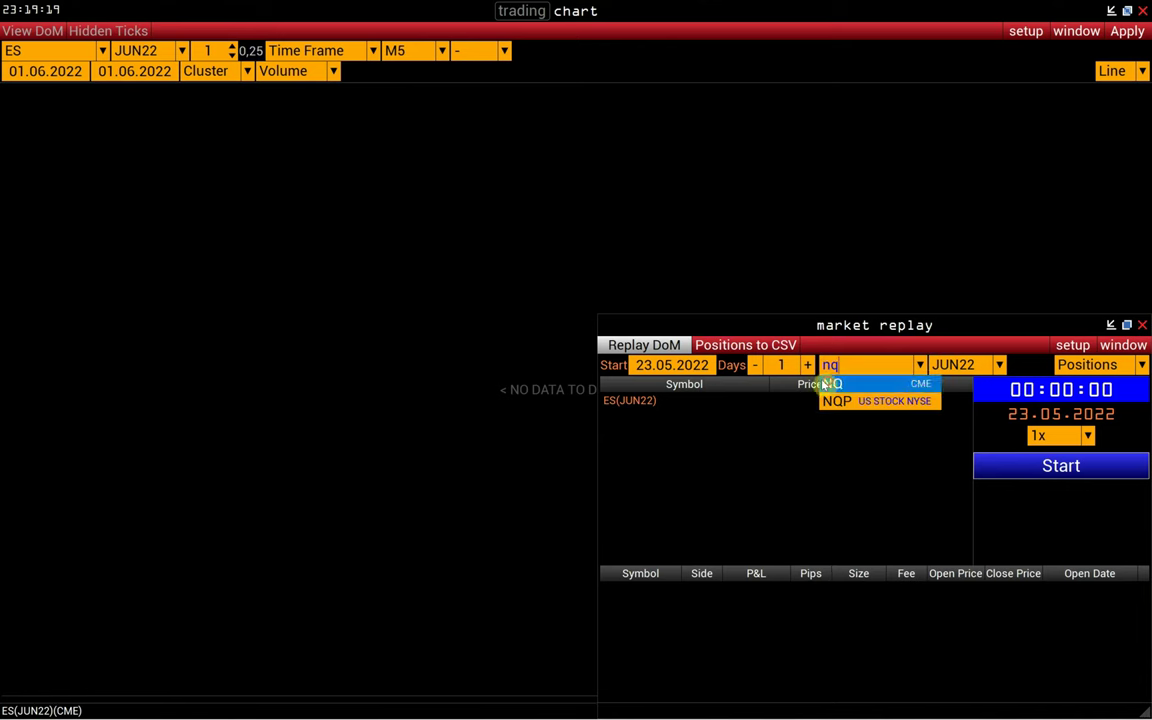
key("Return")
type("c")
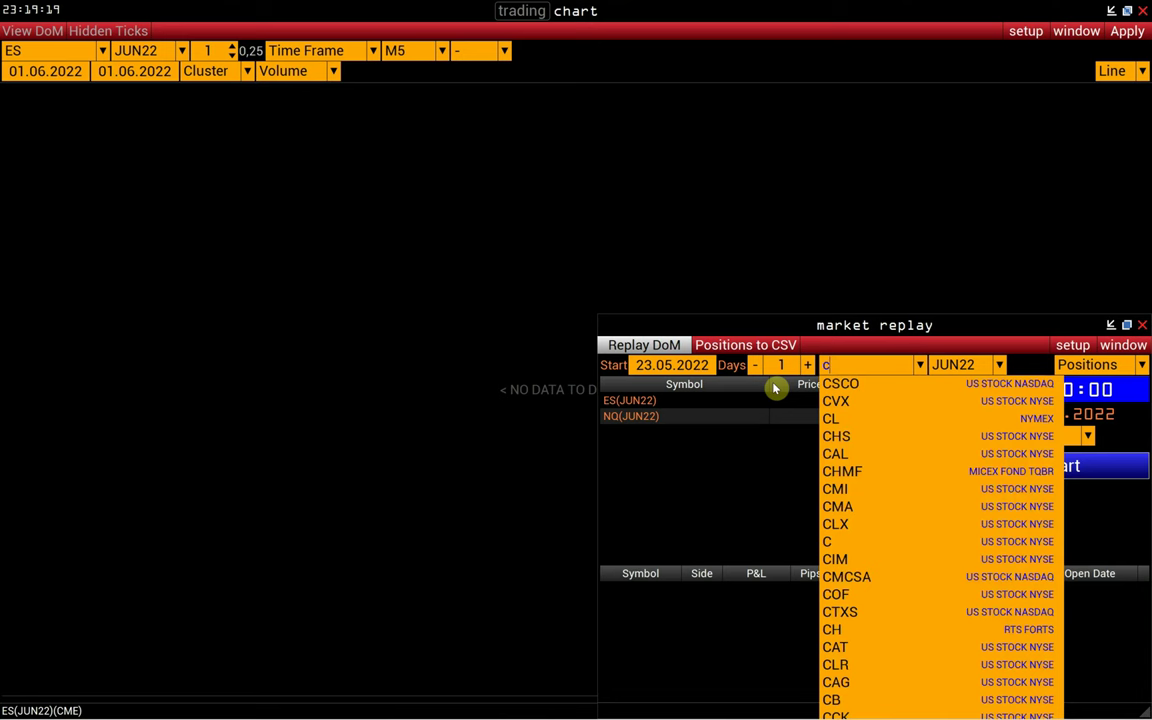
type("l")
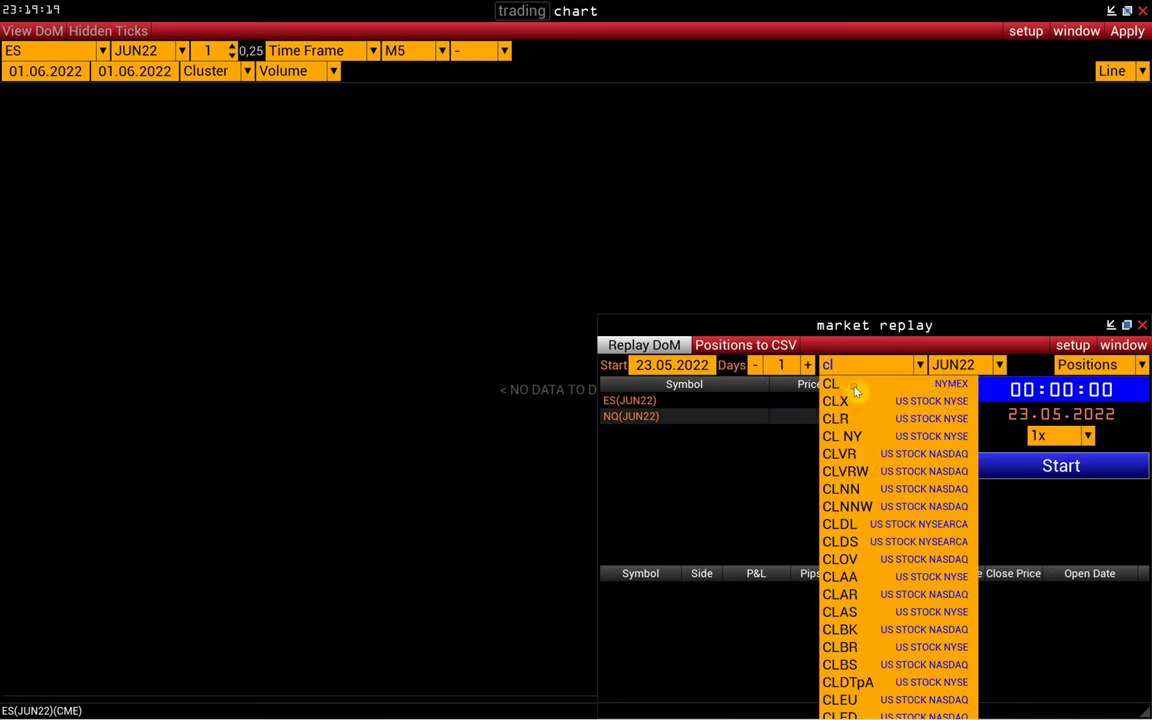
key("Return")
left_click(702, 432)
key("Delete")
left_click(775, 580)
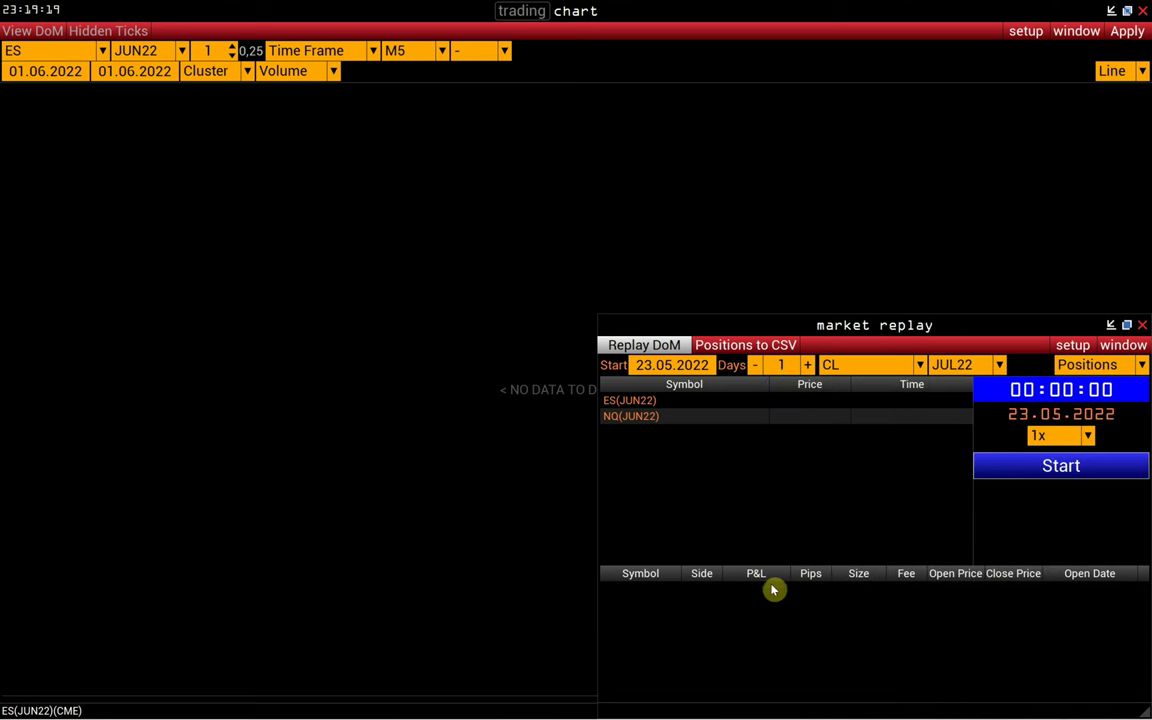
left_click(711, 418)
Remove the NQ(JUN22) entry and start replaying the ES(JUN22) session
right_click(711, 418)
left_click(728, 434)
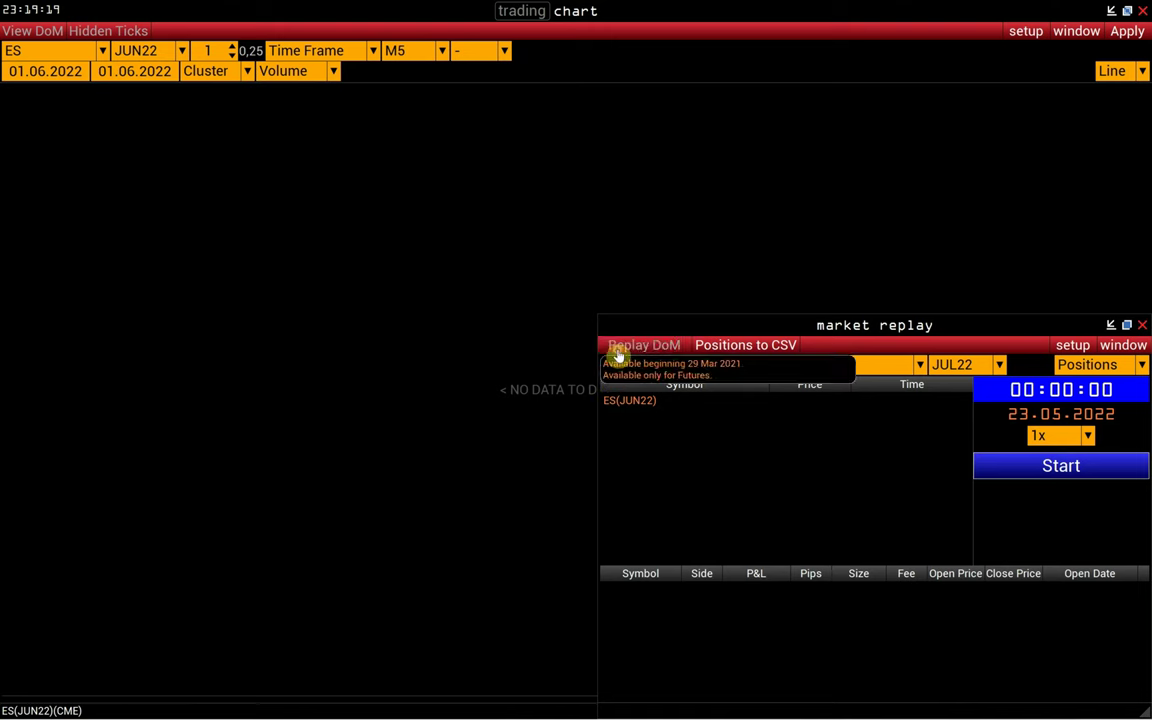
left_click(990, 467)
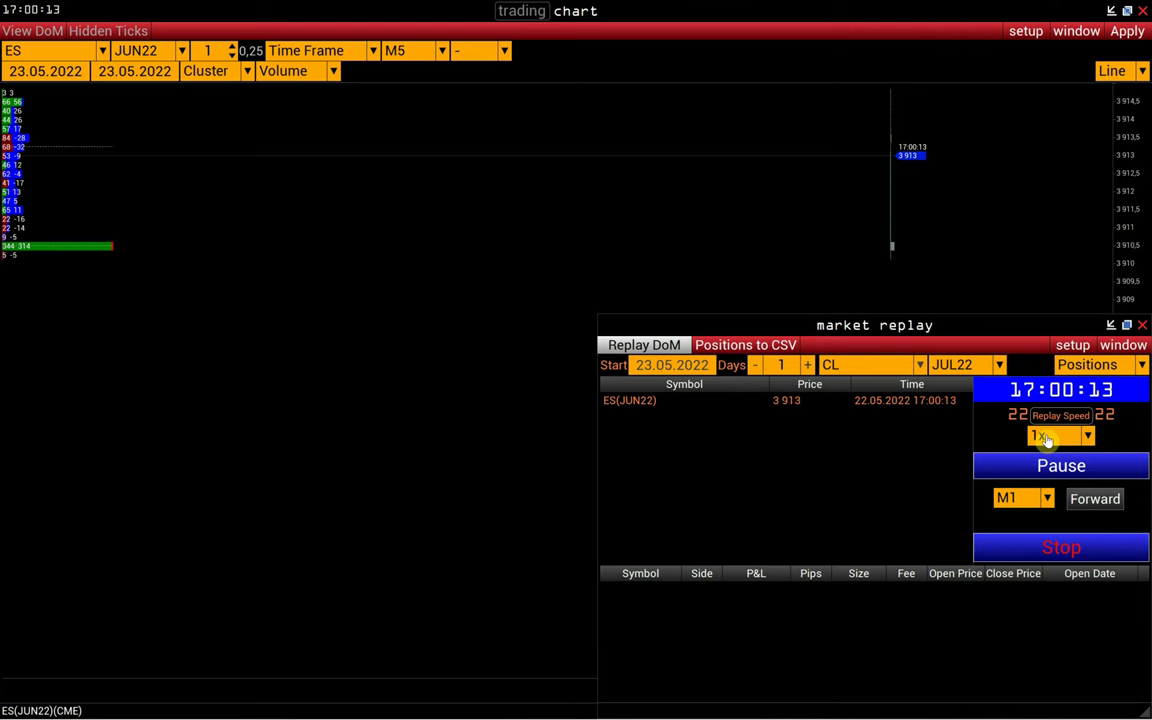
Set replay speed to 10x and jump forward one H6 step to about 23:03
left_click(1044, 438)
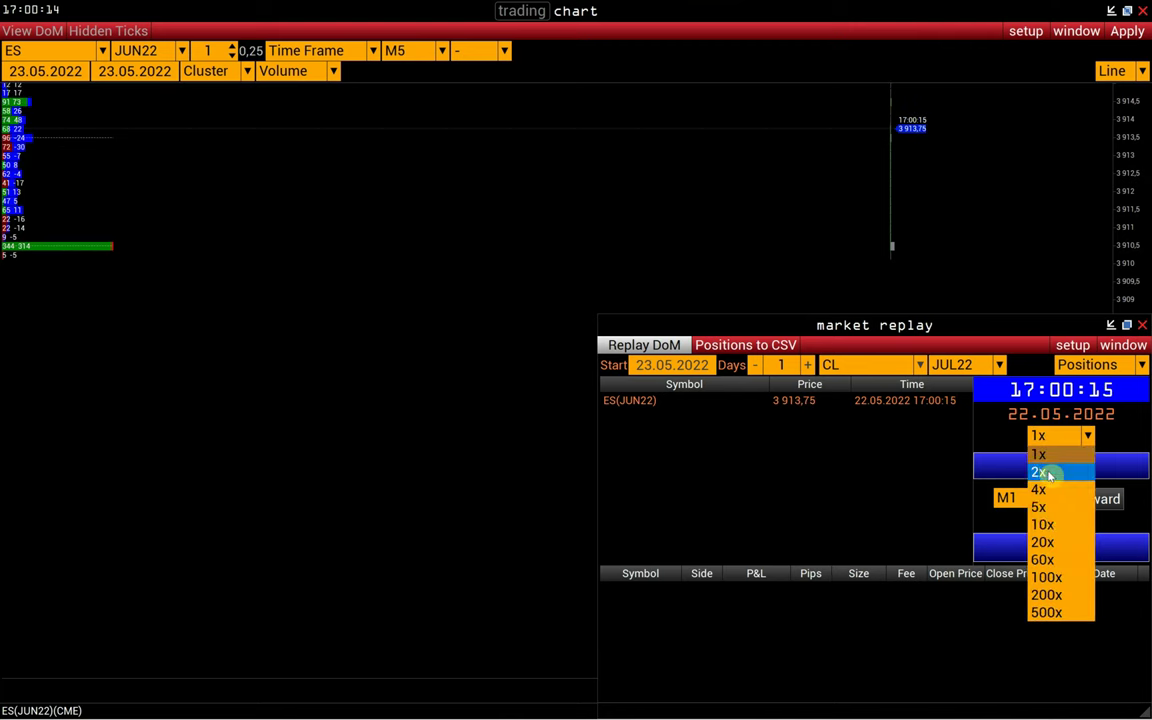
left_click(1050, 522)
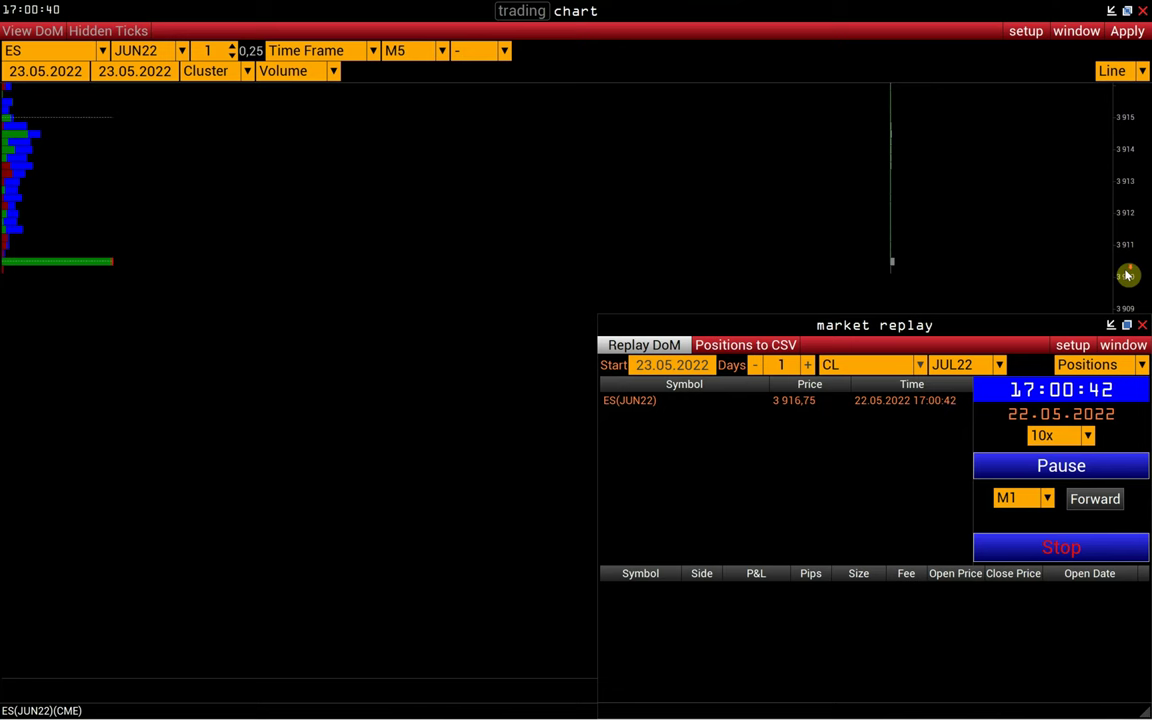
left_click(1048, 499)
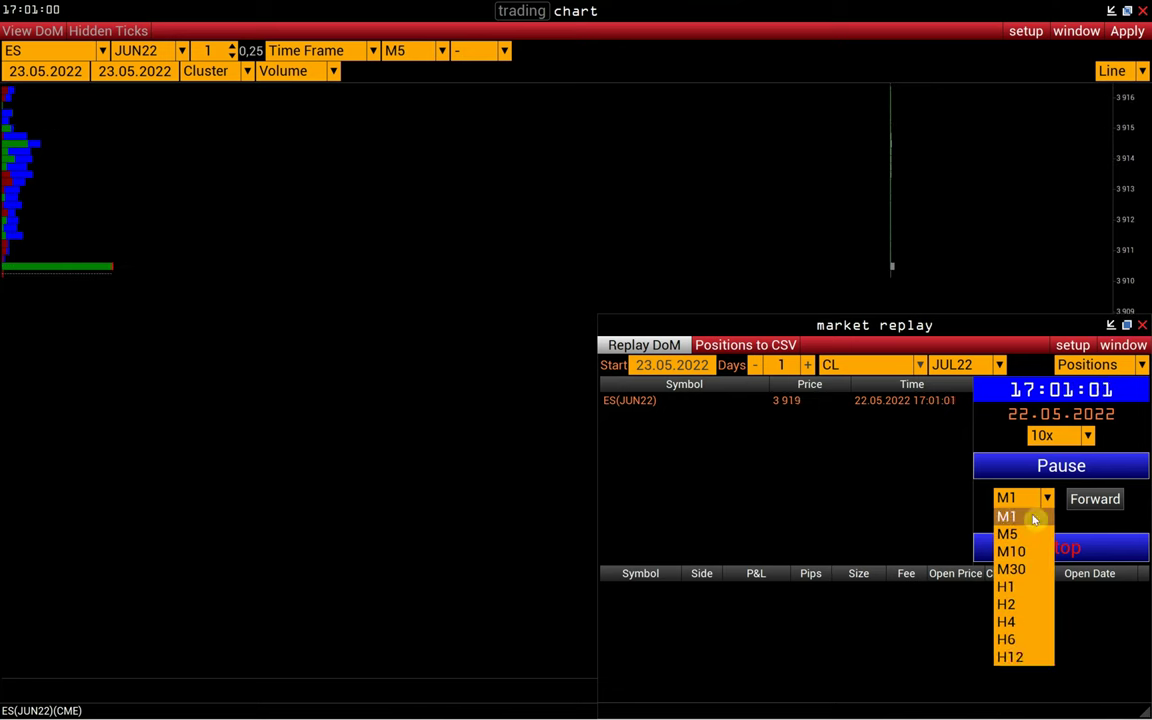
left_click(1008, 641)
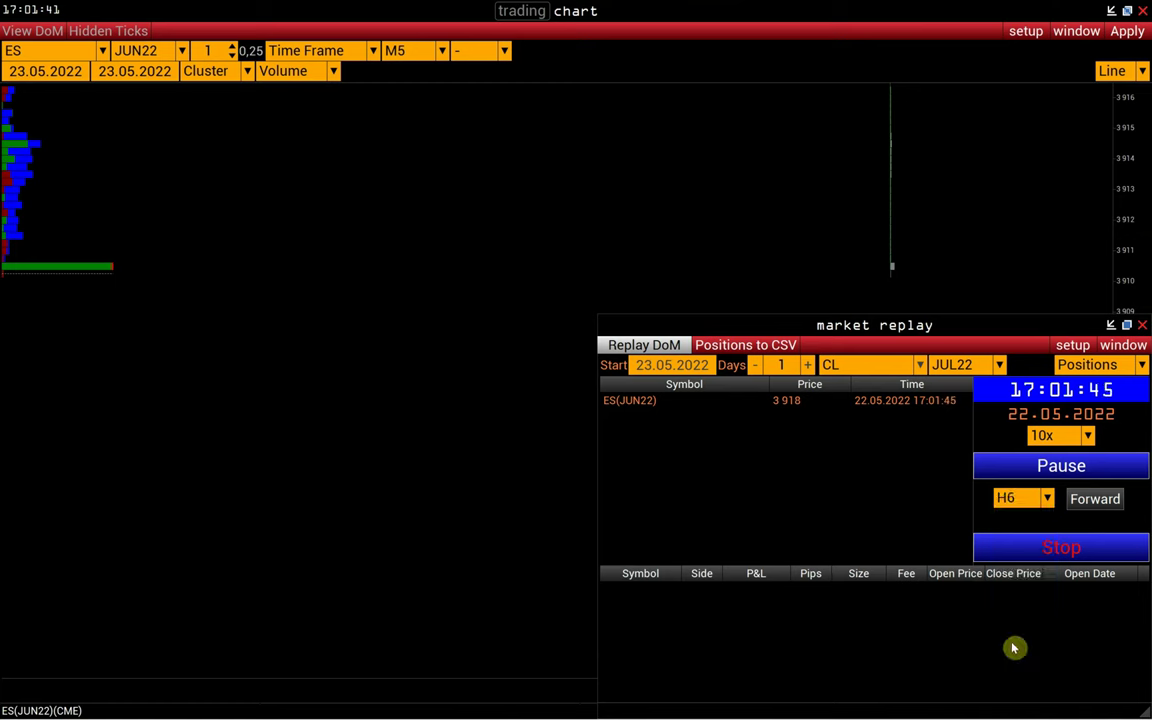
left_click(1084, 500)
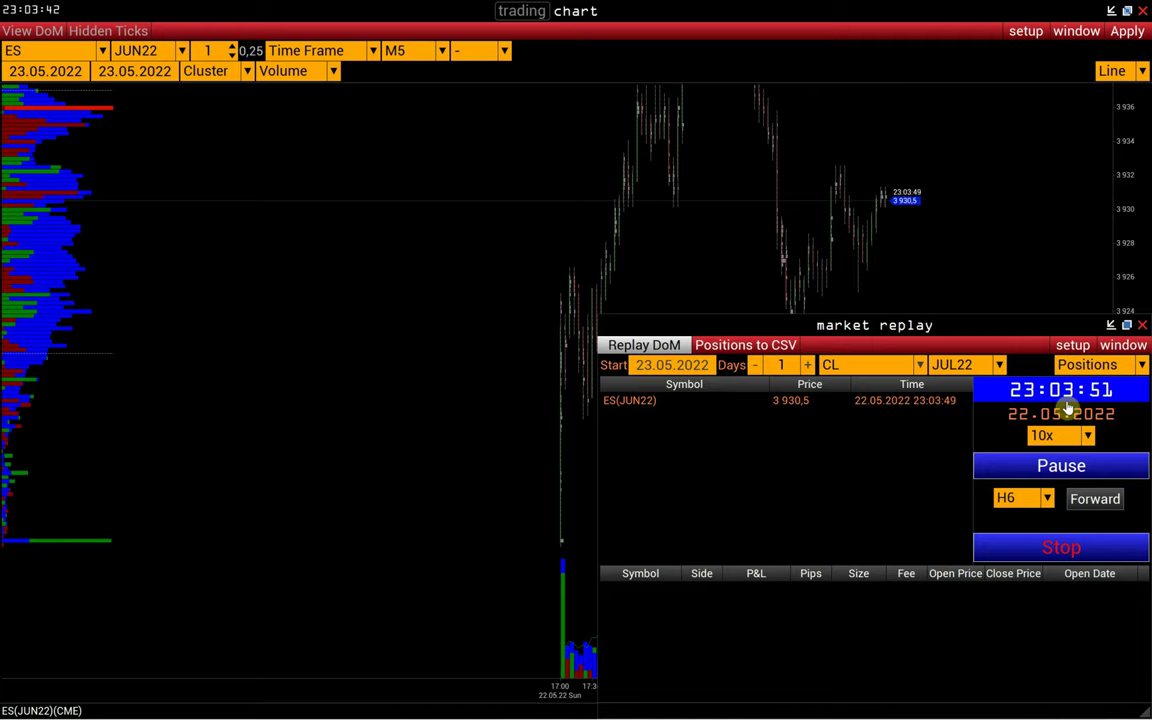
Enable trading on the chart and draw a horizontal level line near 3936
left_click(1111, 325)
left_click_drag(913, 305, 761, 422)
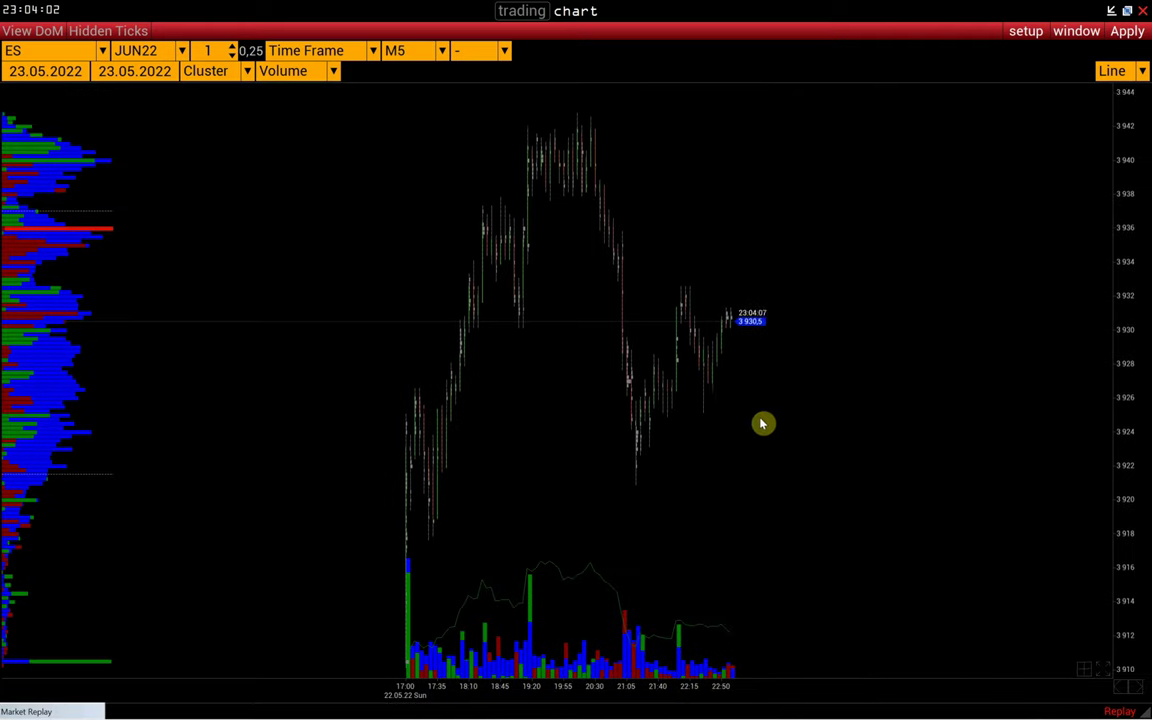
left_click(470, 12)
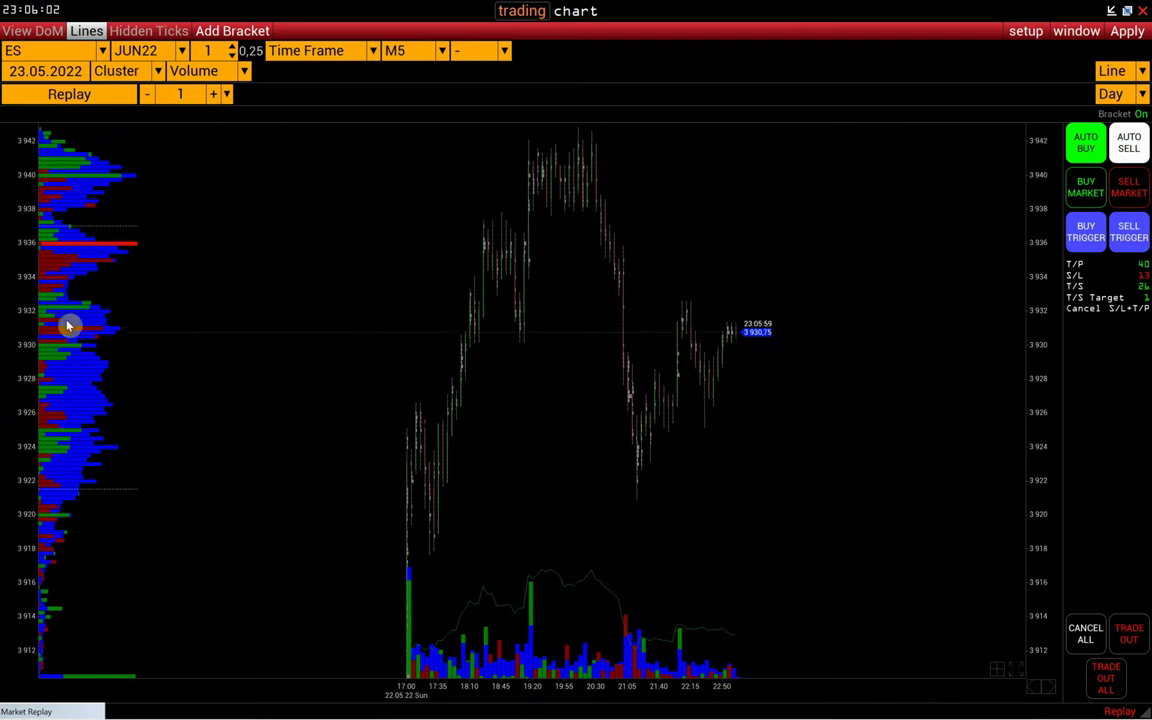
left_click_drag(26, 159, 26, 237)
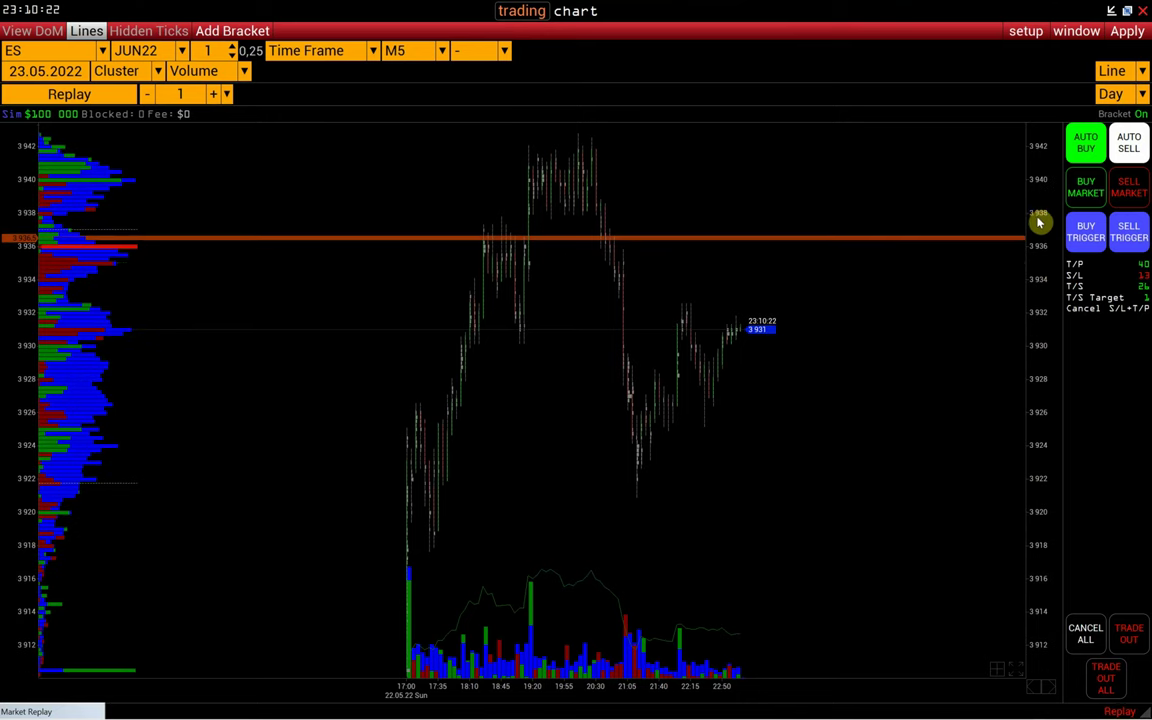
Place and cancel a buy stop at 3939, then sell one lot at market at 3935
left_click_drag(1040, 223, 1042, 203)
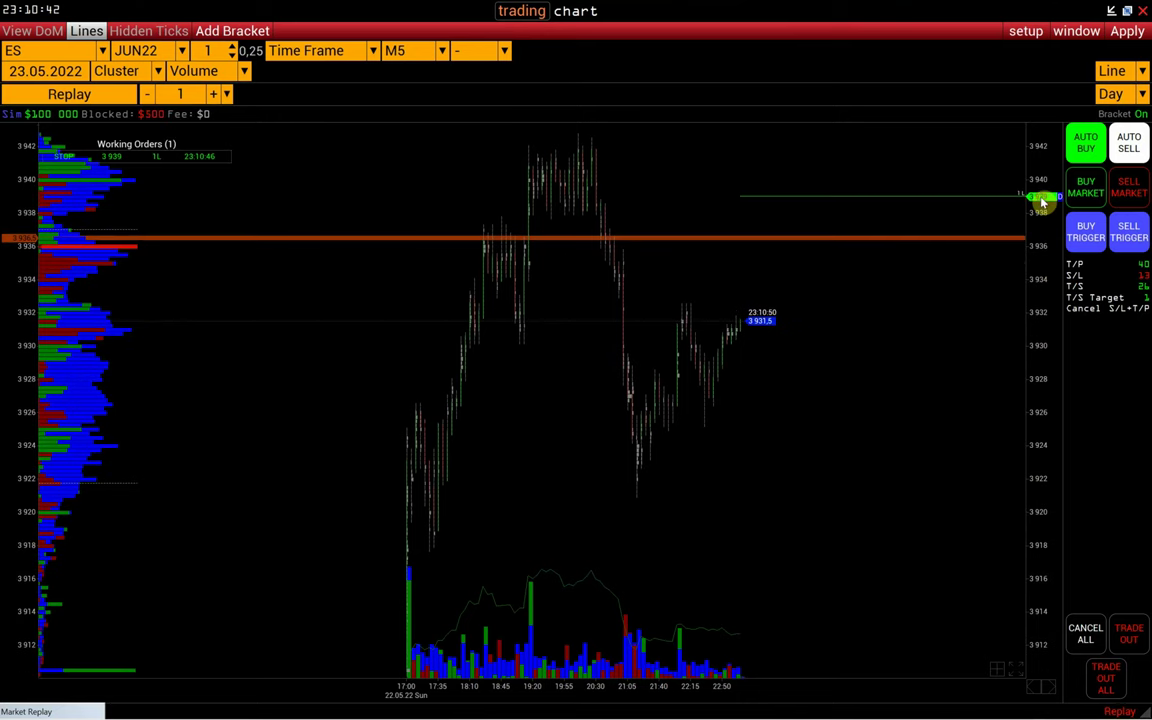
left_click(1041, 198)
left_click(546, 423)
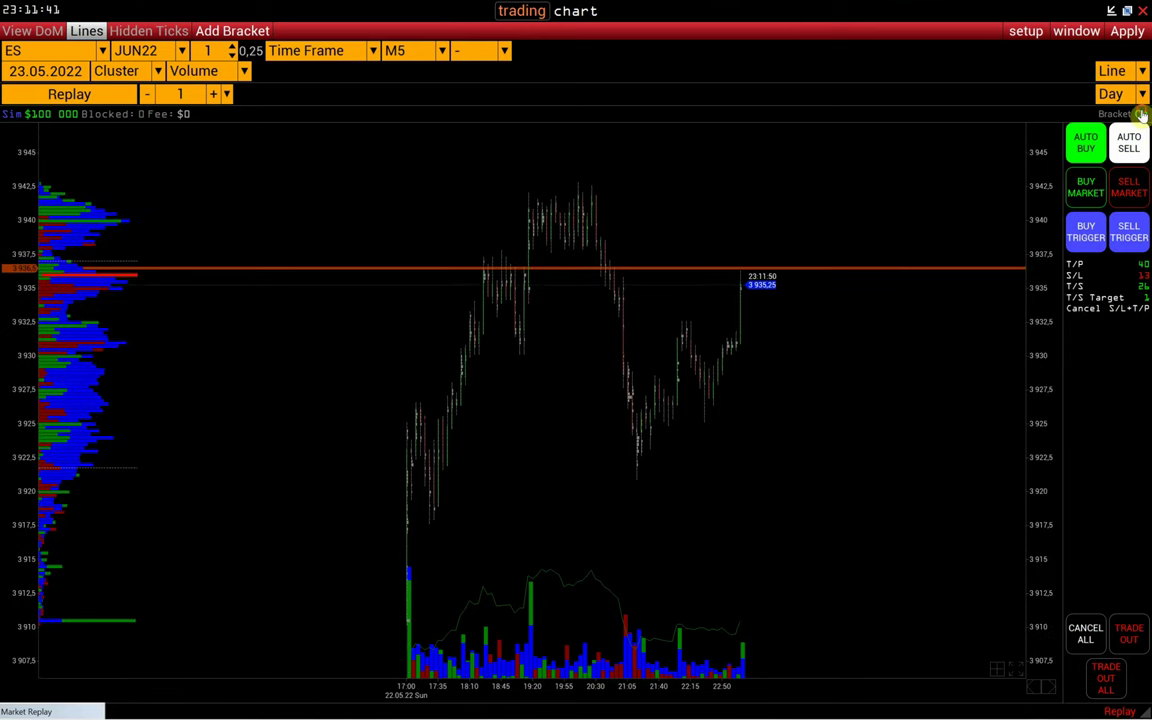
left_click(1129, 186)
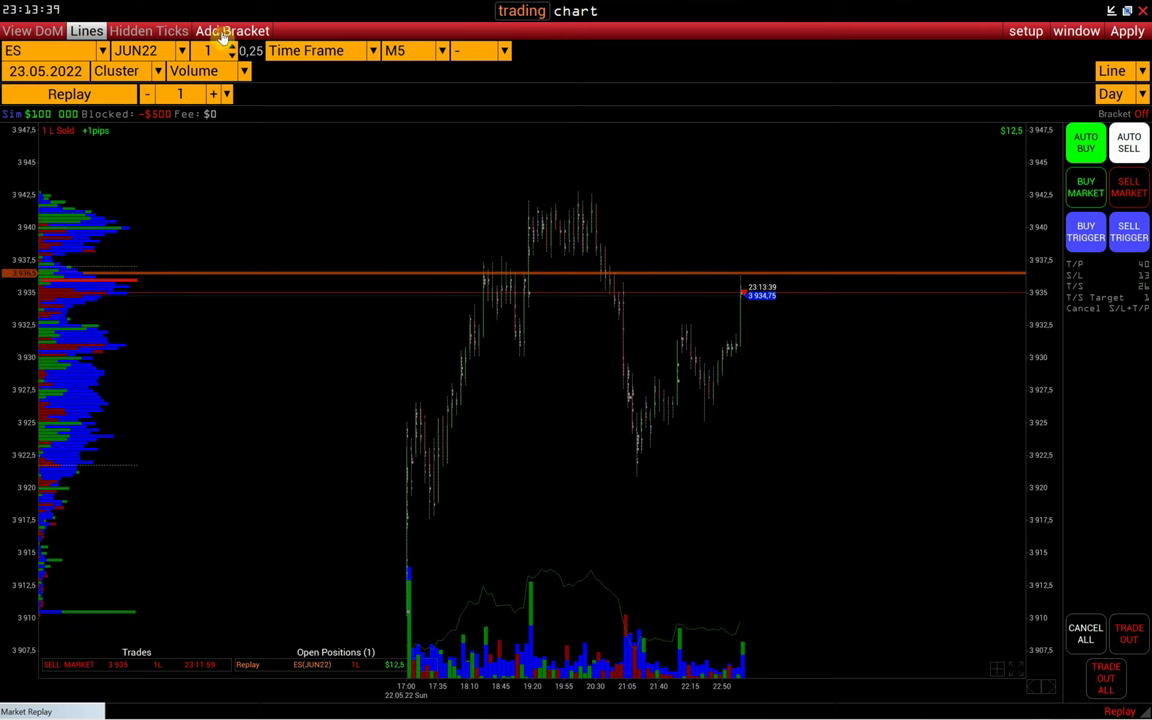
Apply a bracket with Stop Loss 1 at 50 and Take Profit 1 at 100, cancelling all when either fills
left_click(200, 31)
left_click(604, 353)
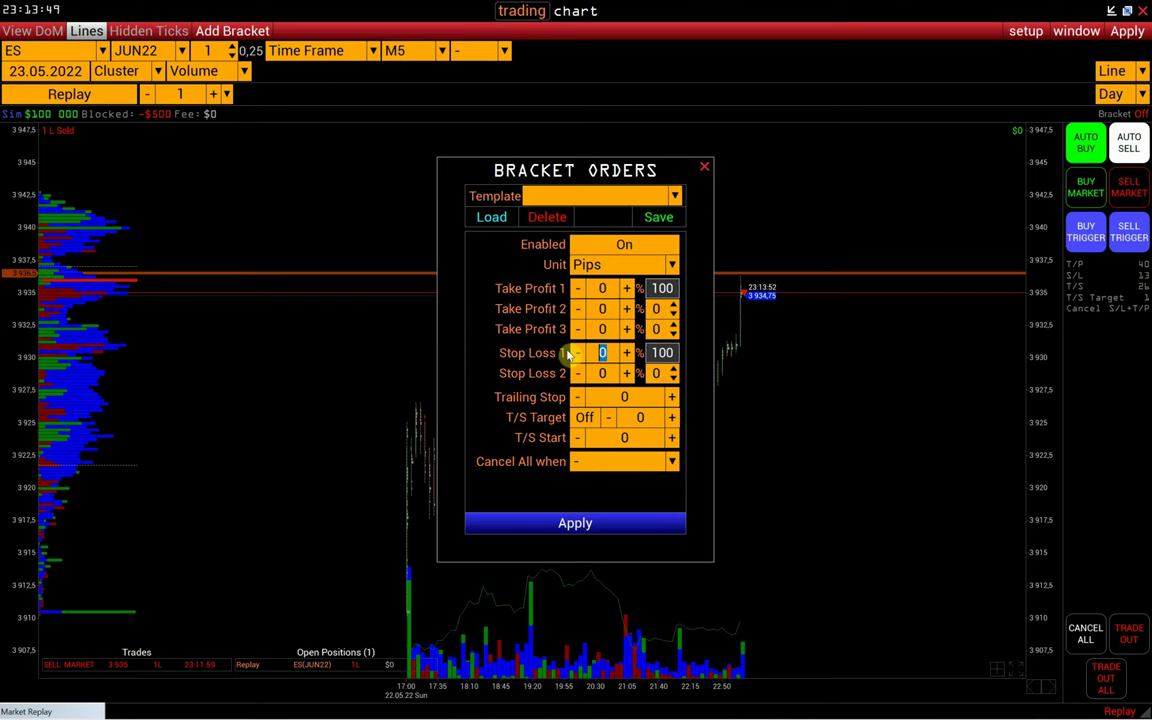
type("50")
key("Return")
left_click(604, 288)
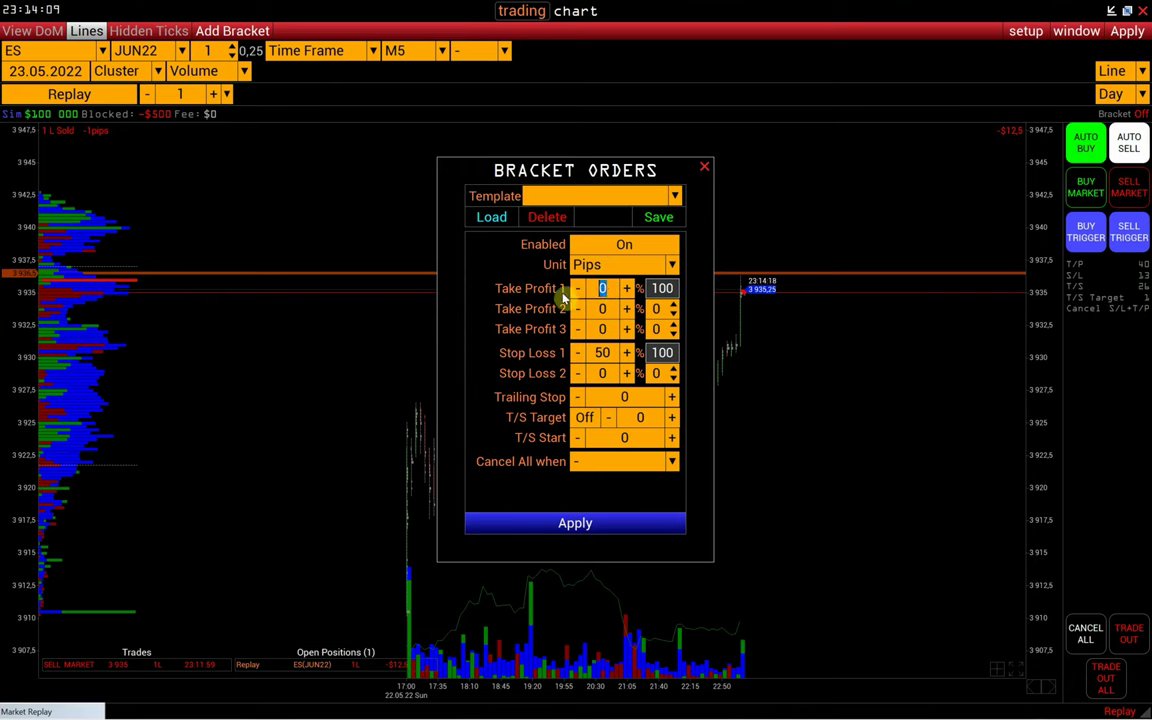
type("100")
left_click(624, 461)
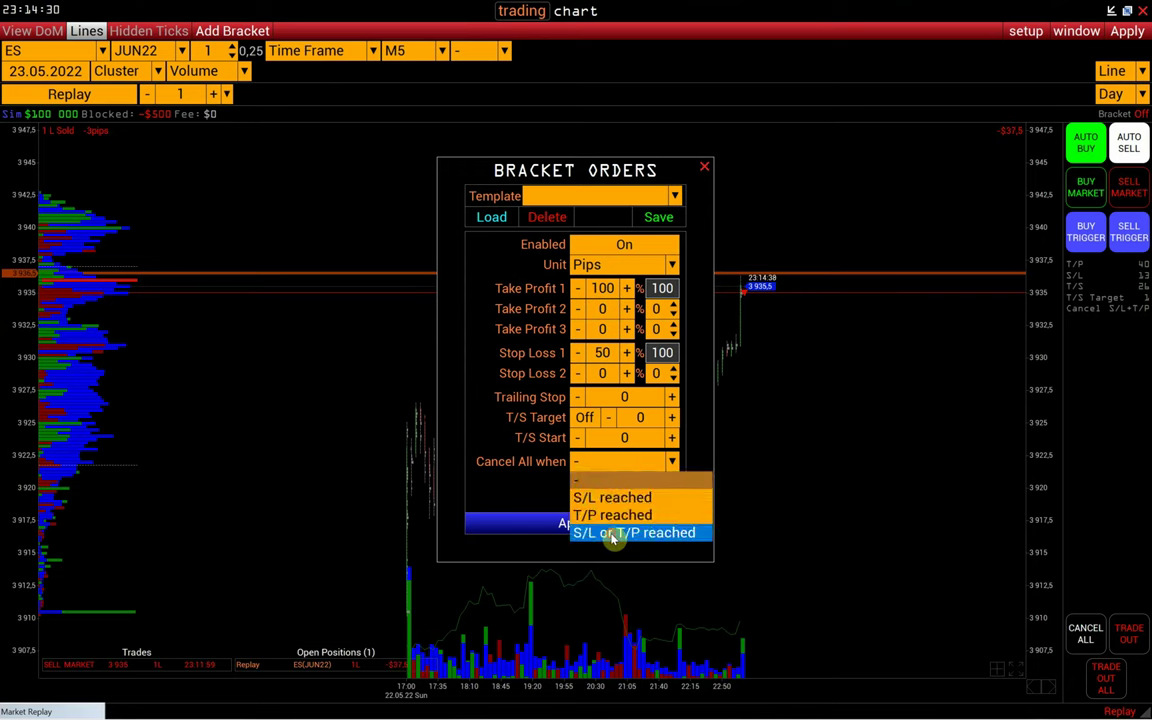
left_click(612, 531)
left_click(609, 531)
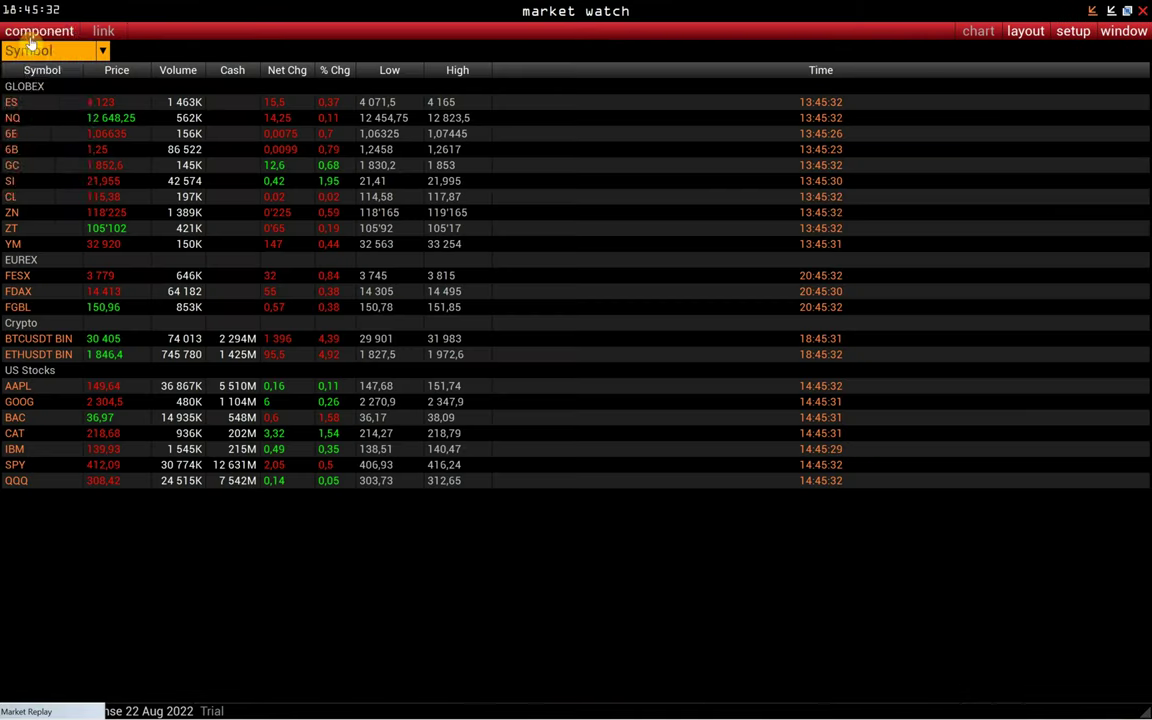
Add a Time & Sales window fed by market replay for the ES symbol
left_click(30, 32)
left_click(127, 146)
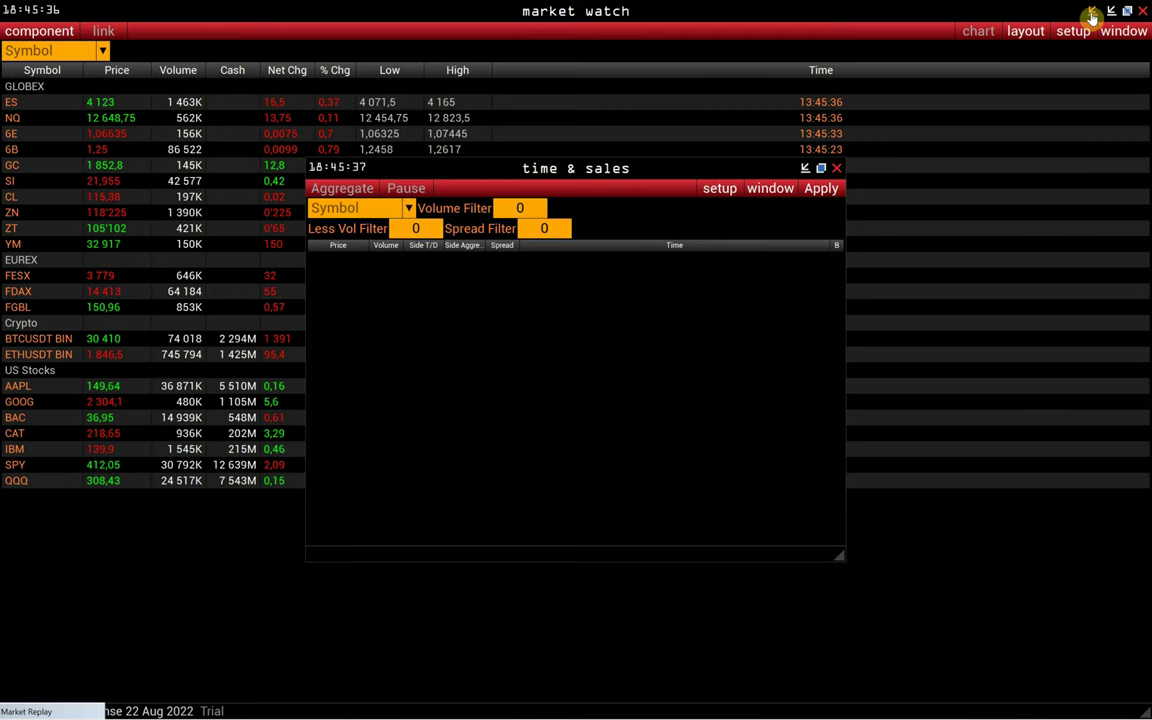
left_click(734, 192)
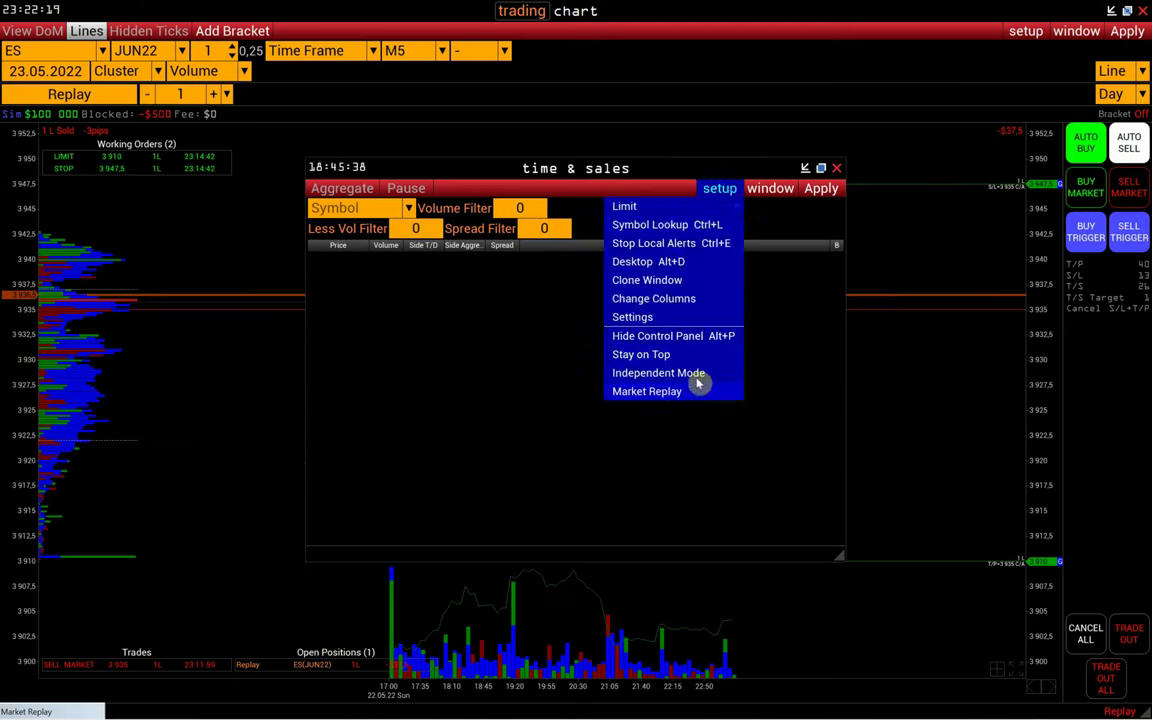
left_click(688, 391)
left_click(411, 208)
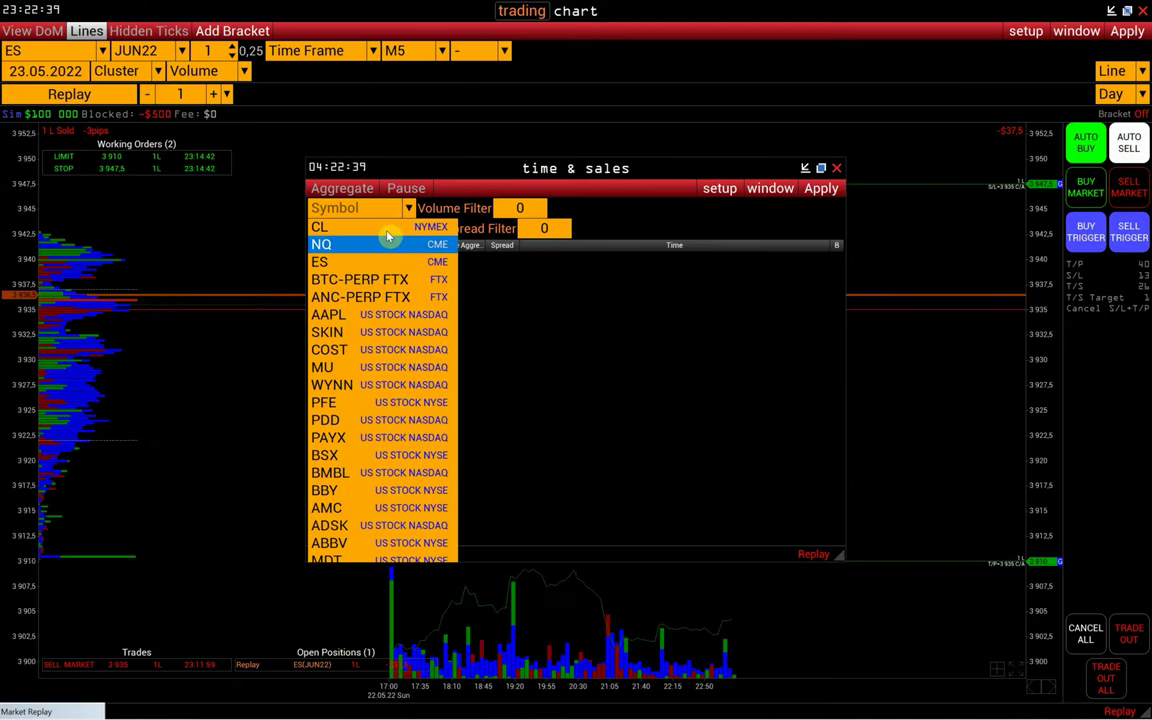
left_click(320, 260)
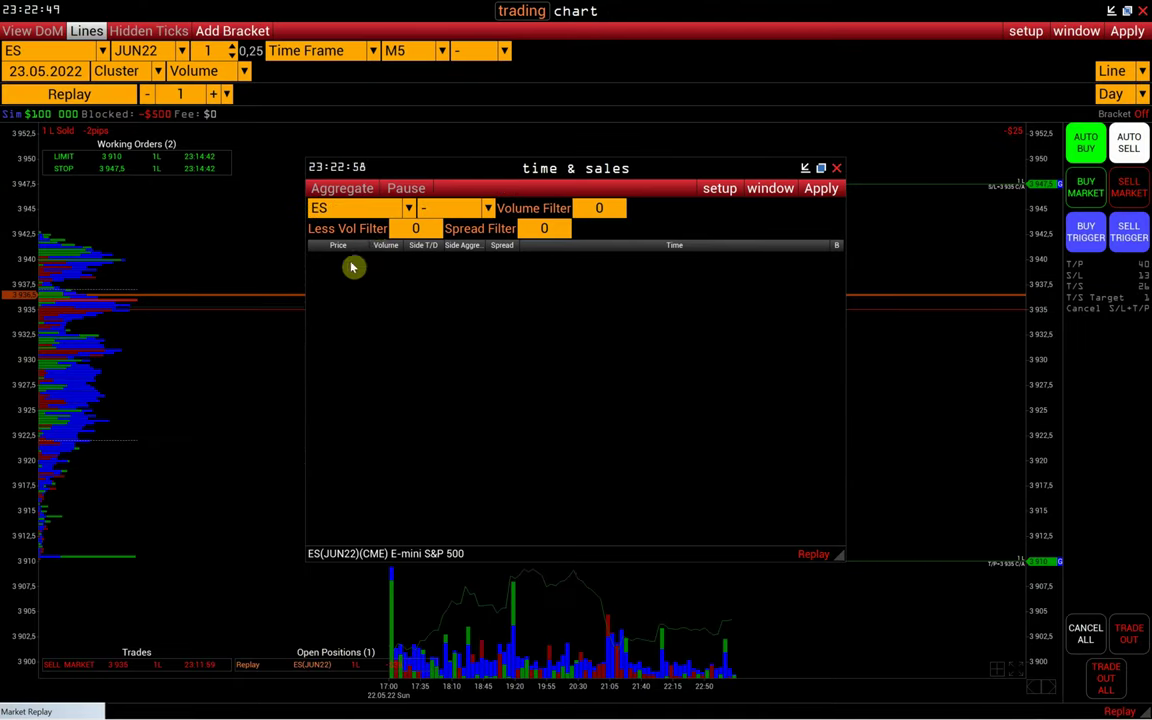
left_click(815, 198)
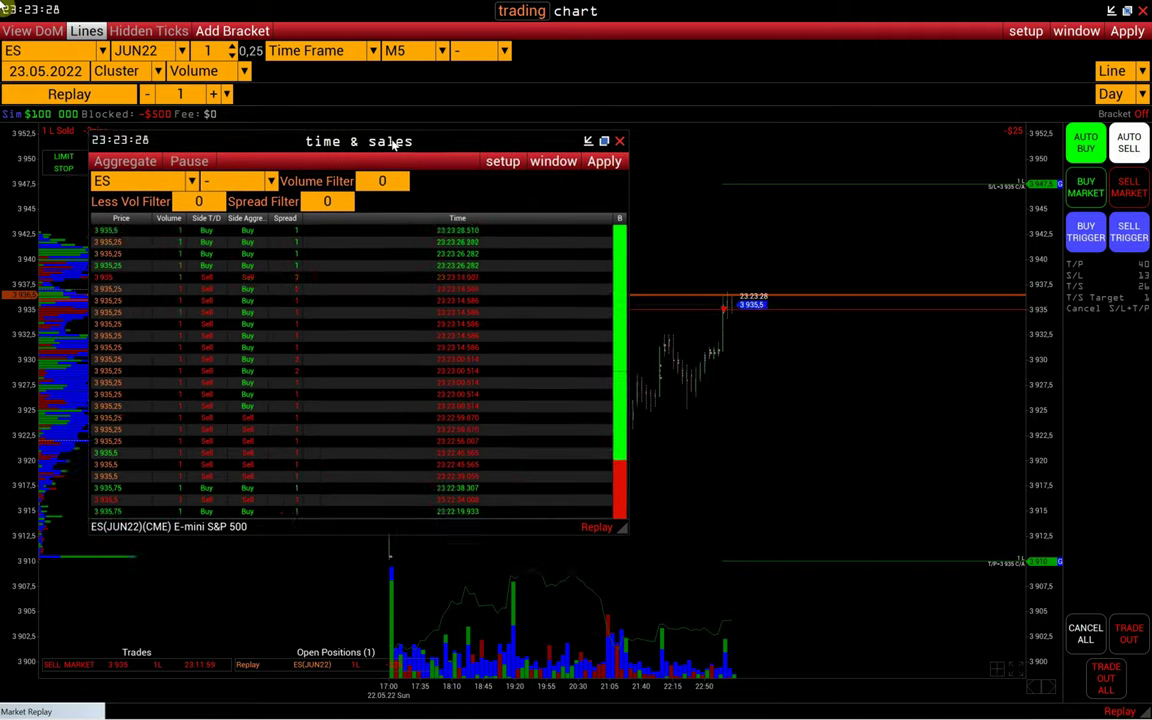
Set the Time & Sales volume filter to 5 and move the window up and left
left_click_drag(393, 145, 369, 138)
double_click(360, 174)
type("5")
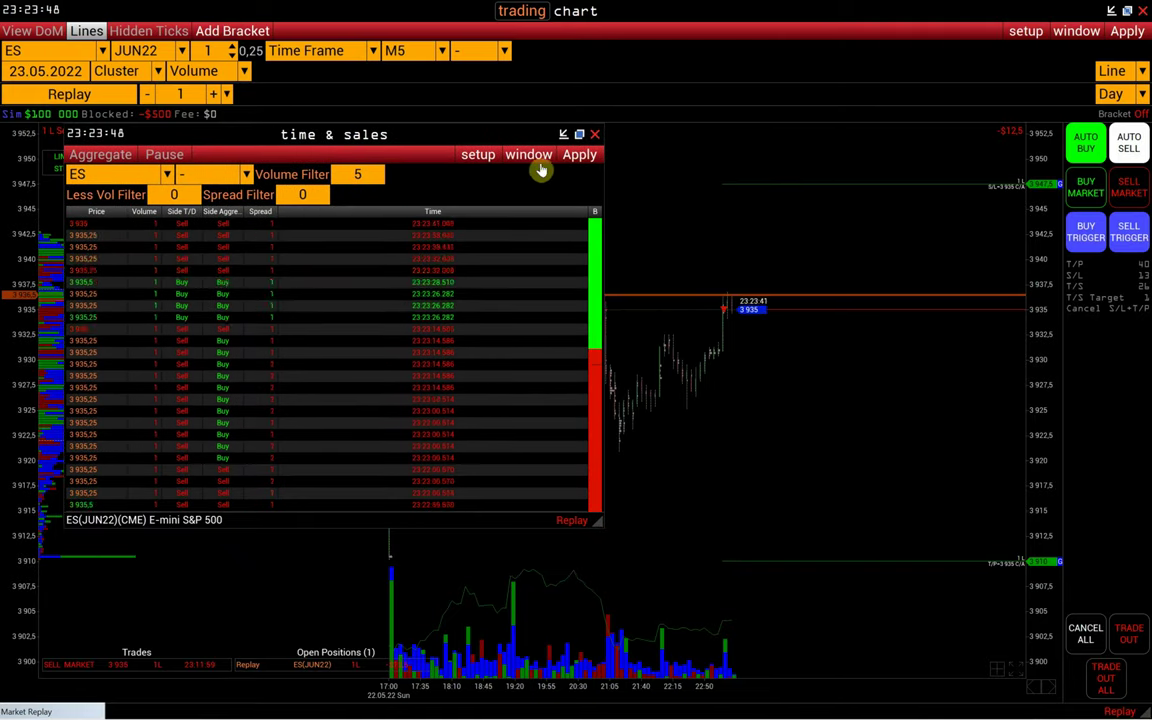
left_click(576, 155)
left_click_drag(433, 139, 369, 119)
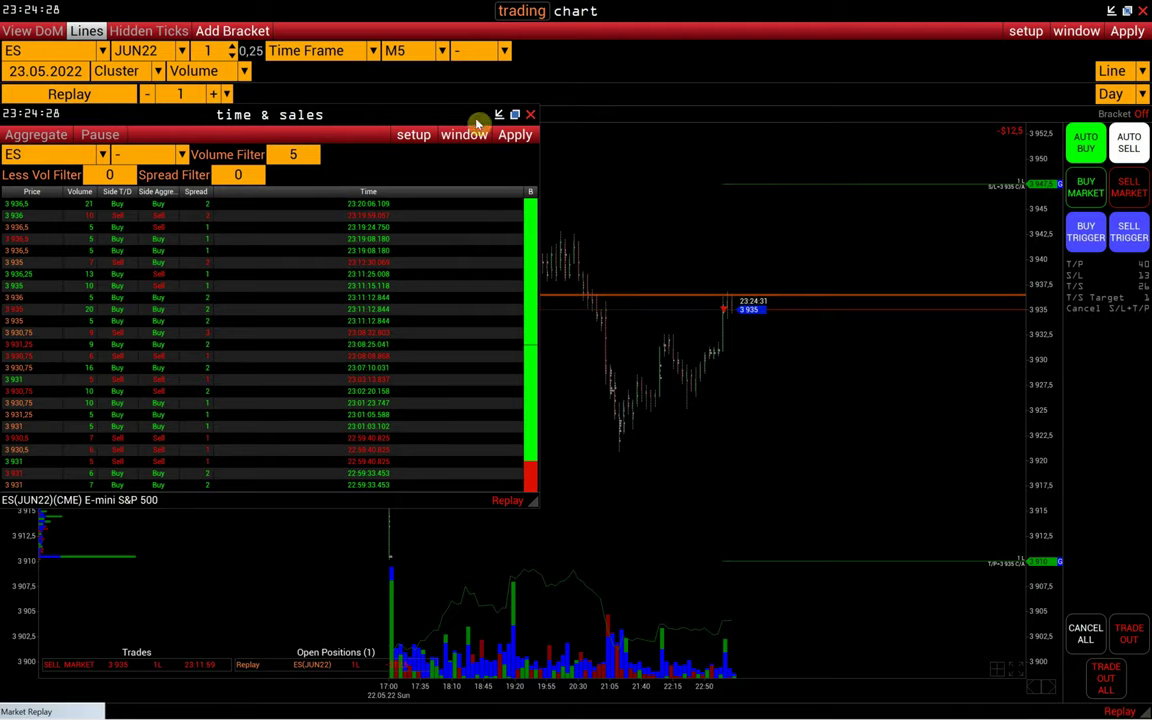
Close Time & Sales and add a trading DOM on the Market Replay account for ES
left_click(530, 114)
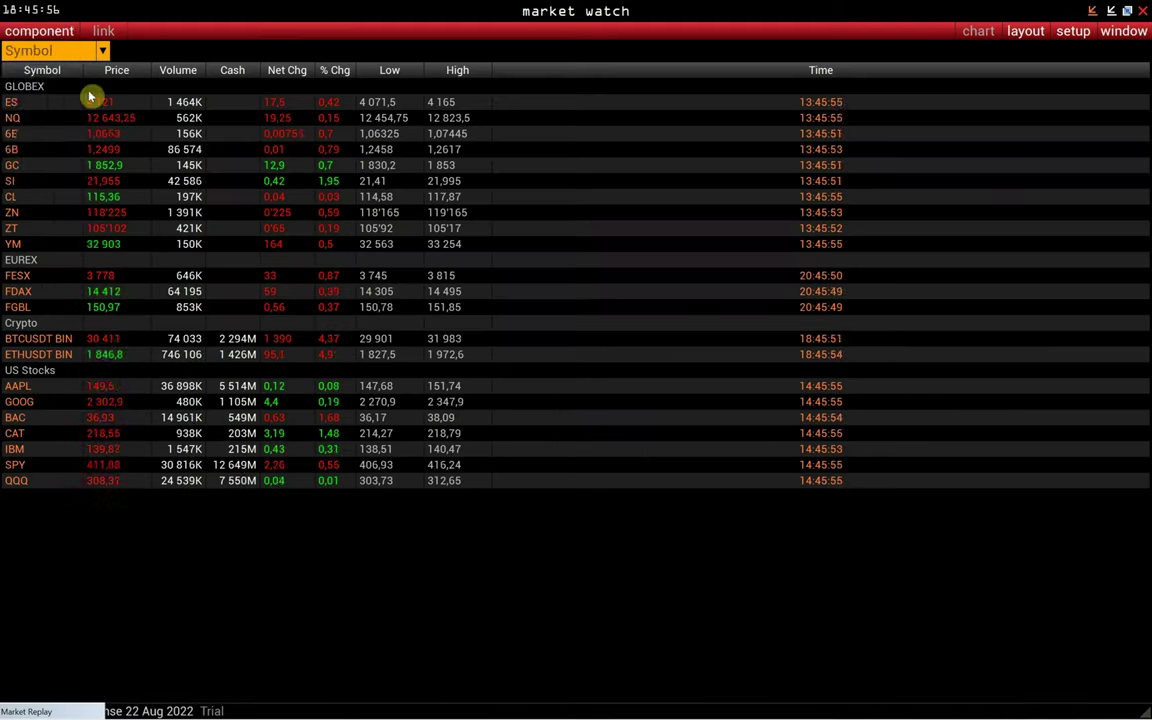
left_click(39, 31)
left_click(56, 158)
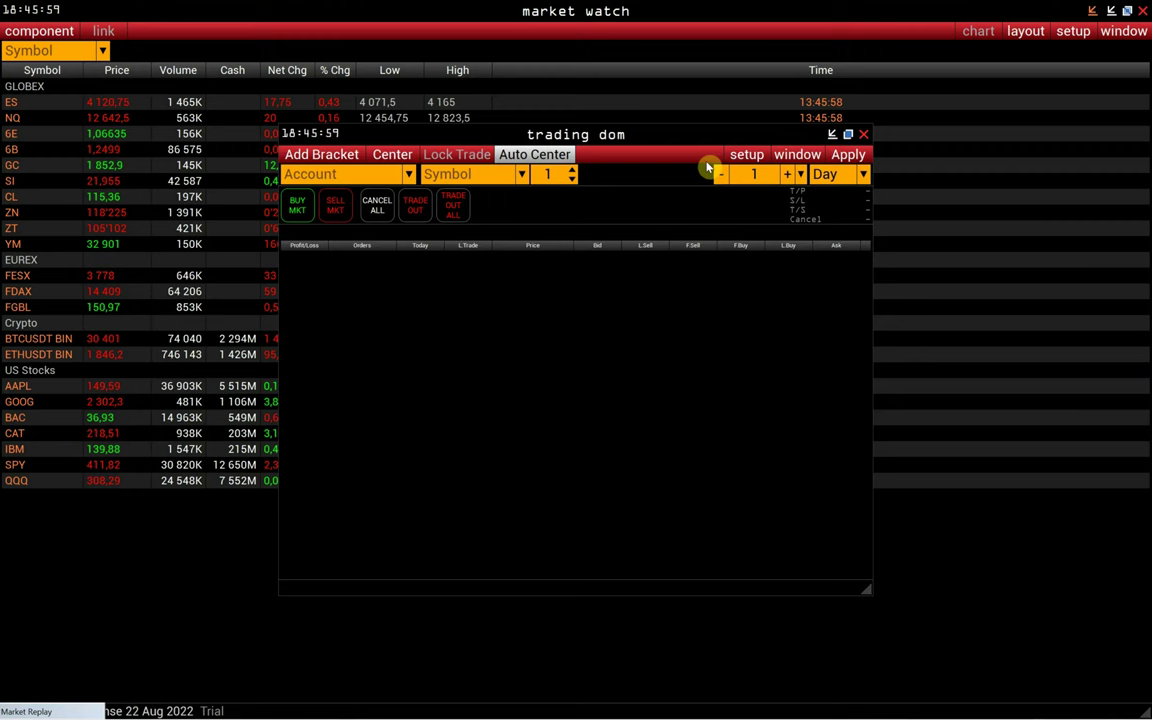
left_click(746, 154)
left_click(680, 504)
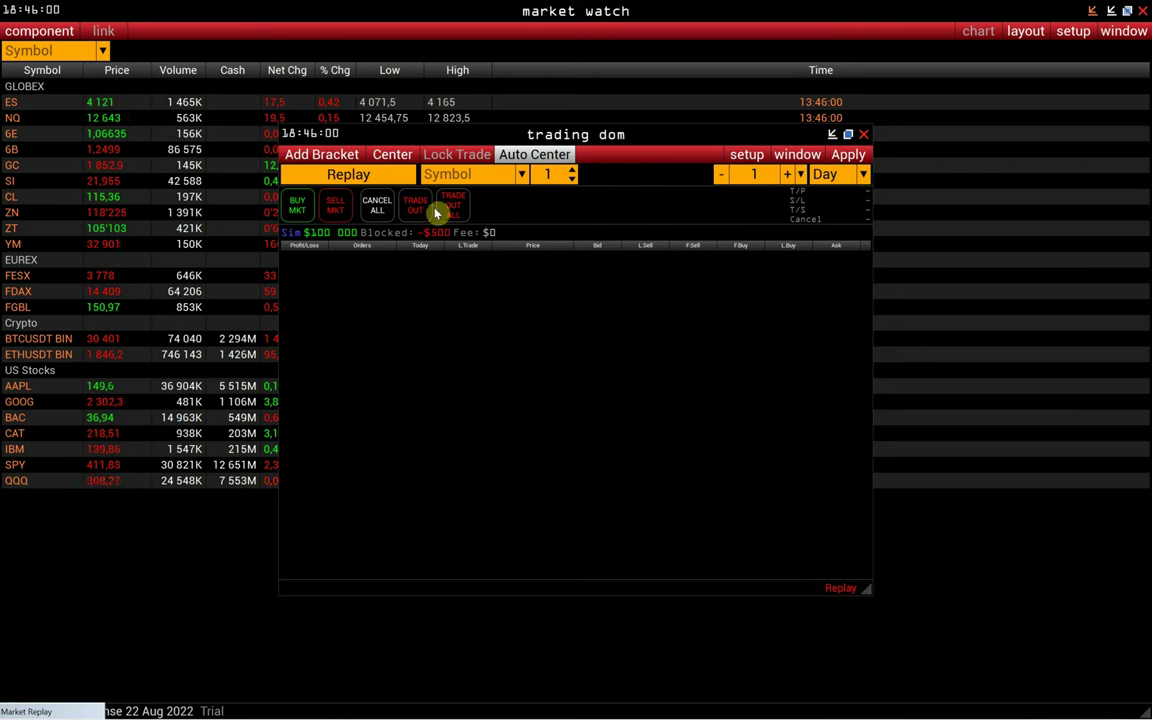
left_click(521, 174)
left_click(500, 194)
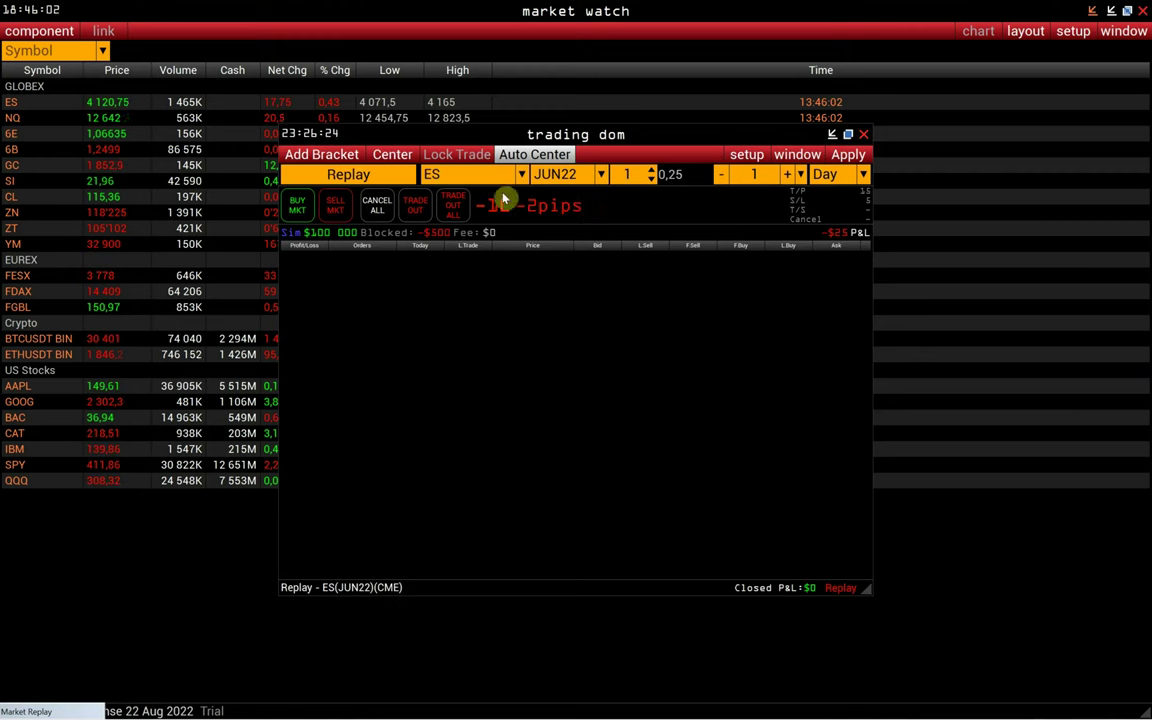
left_click(845, 154)
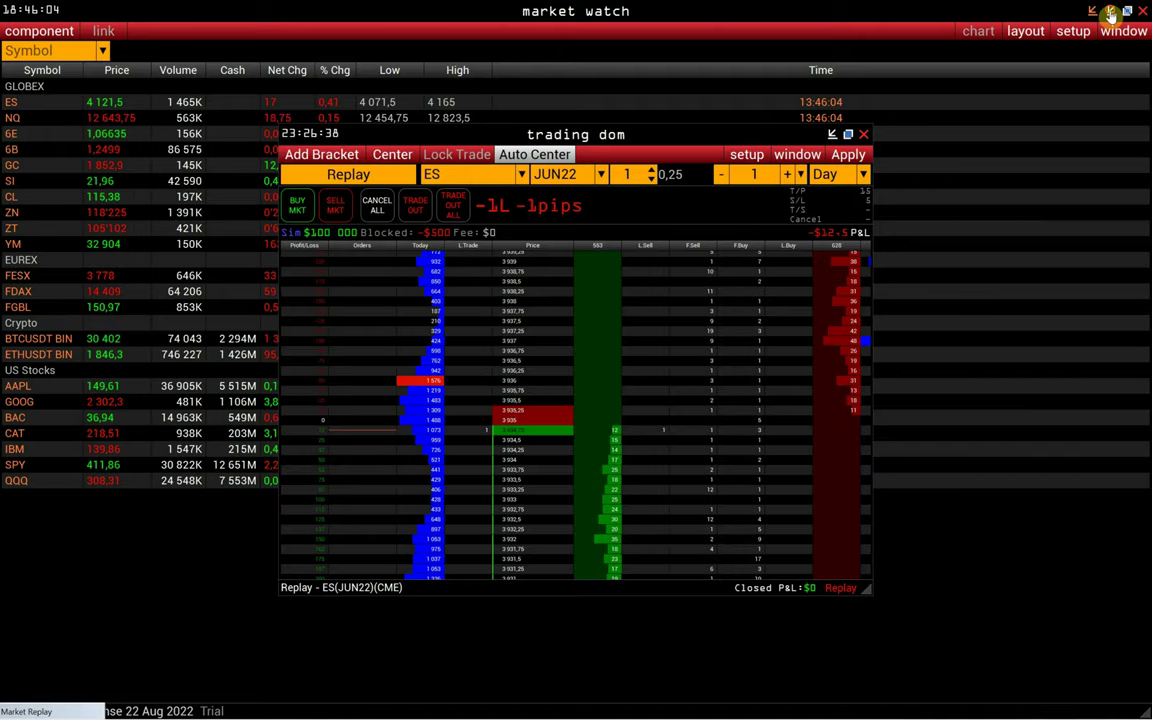
Minimize the market watch and trading DOM, then pan the chart to the latest bars
left_click(1110, 12)
left_click_drag(655, 135, 475, 134)
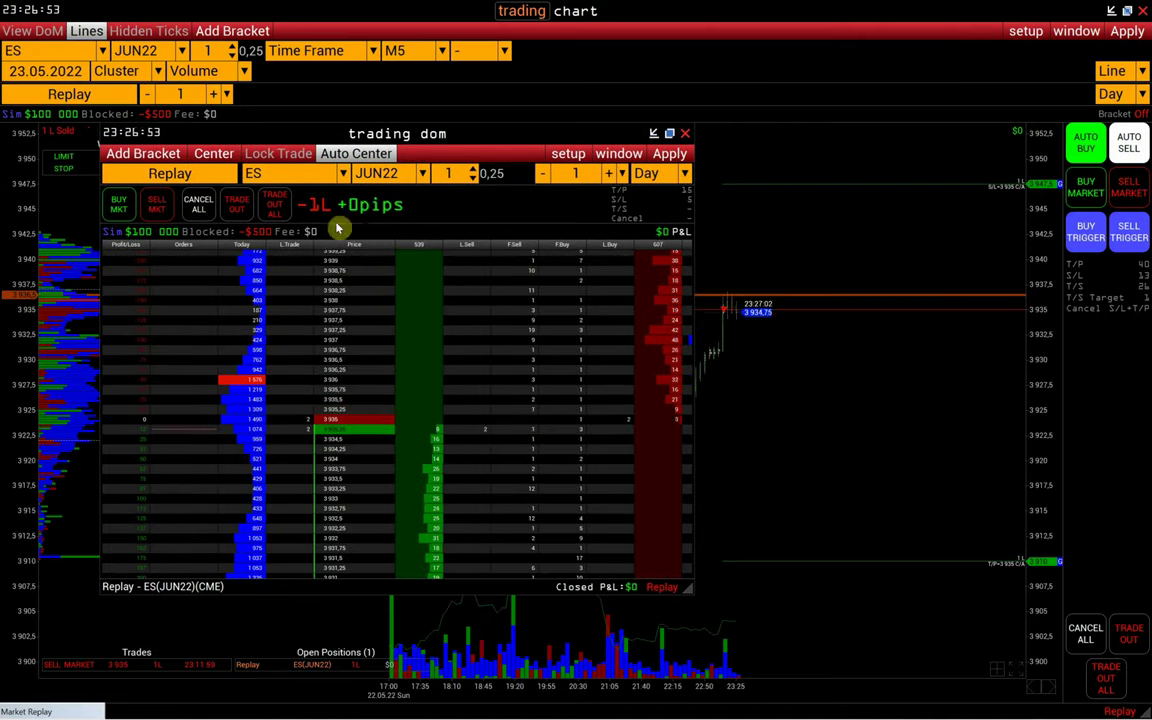
left_click(654, 133)
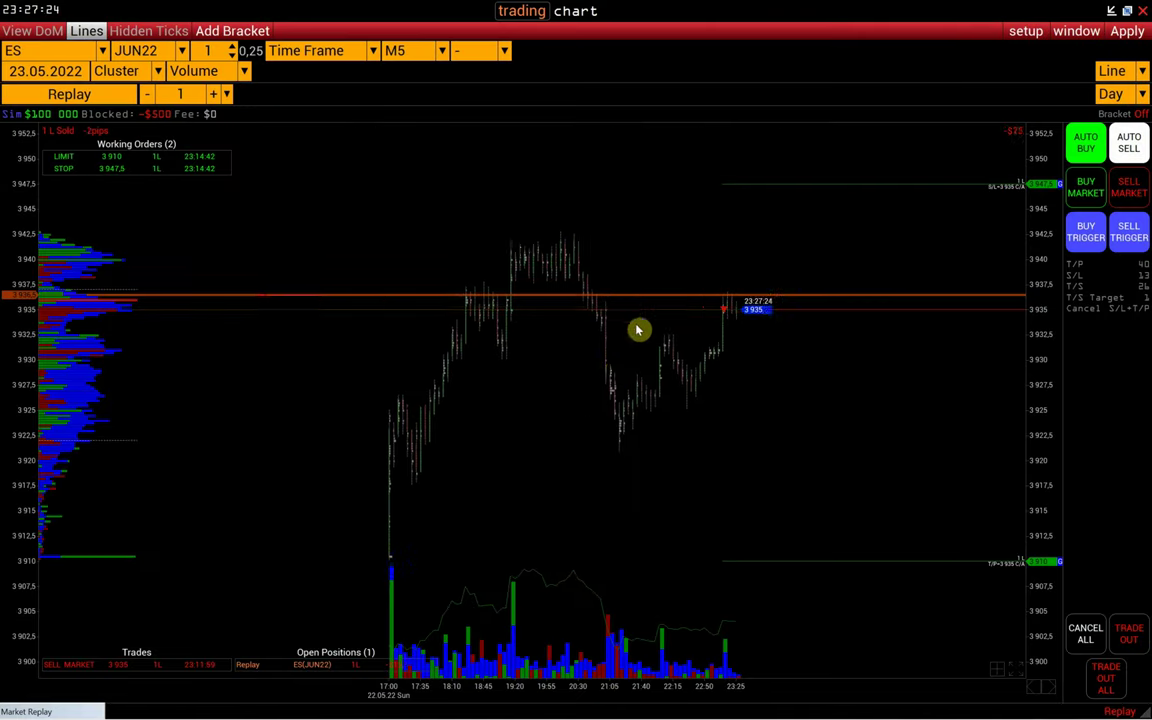
left_click_drag(638, 330, 573, 334)
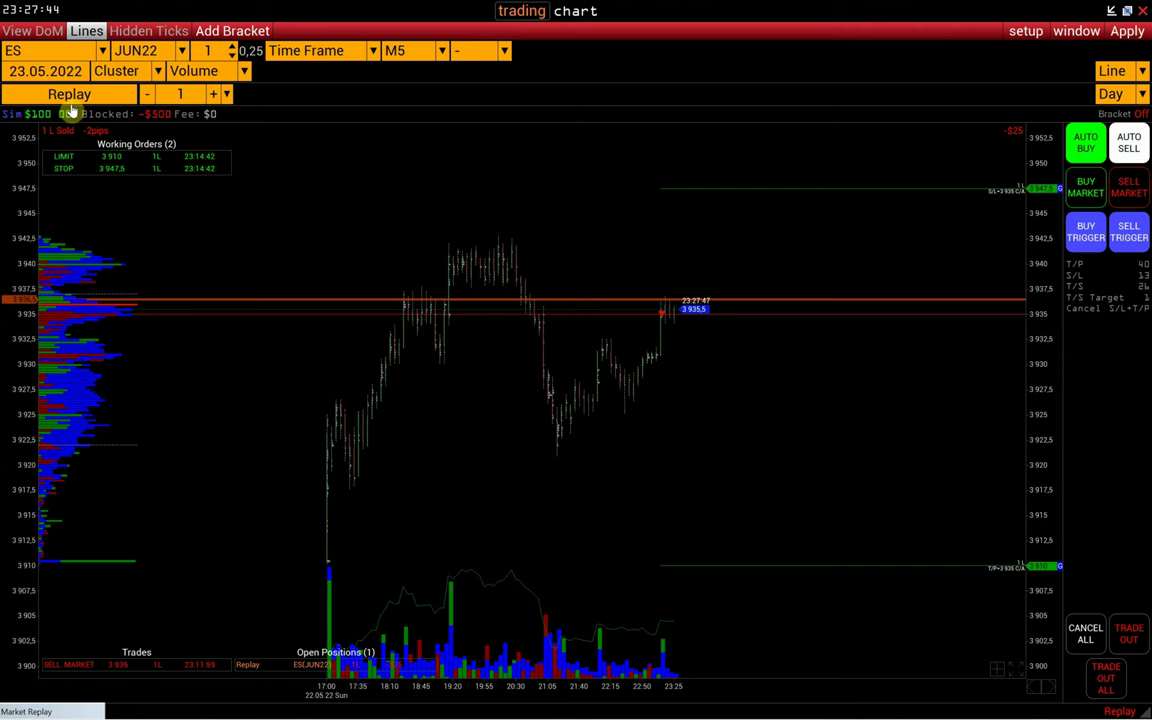
Close the short ES position with TRADE OUT, confirming the exit at 3935
left_click(38, 31)
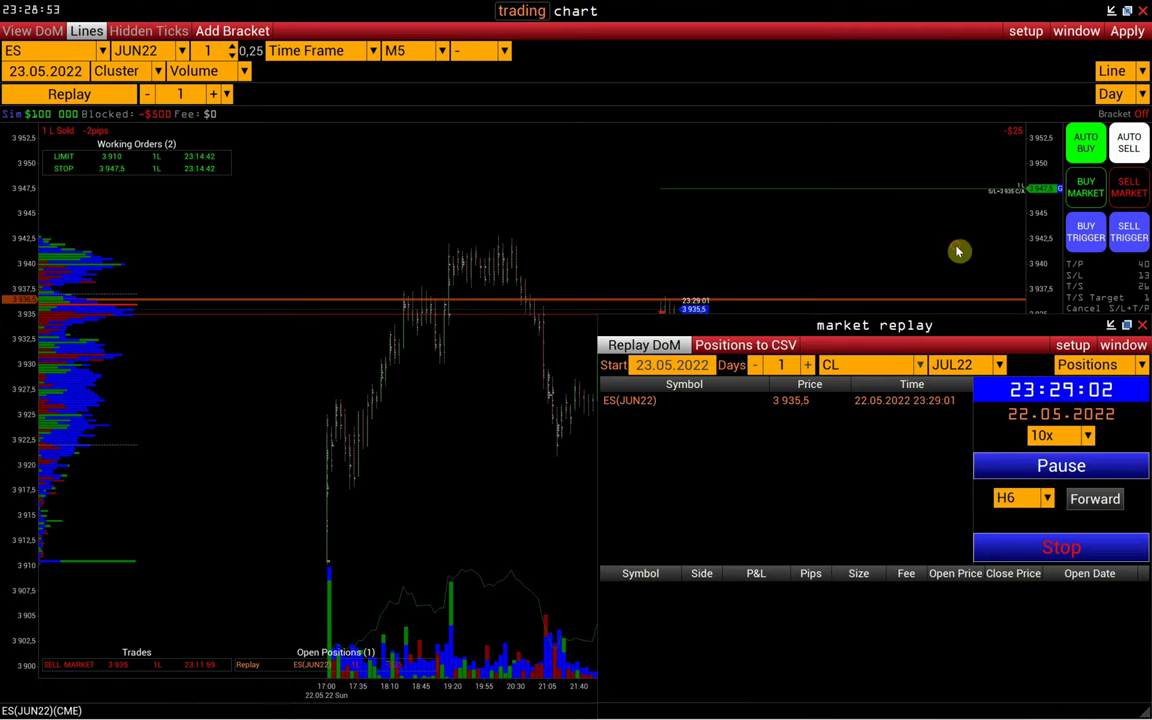
left_click(1112, 326)
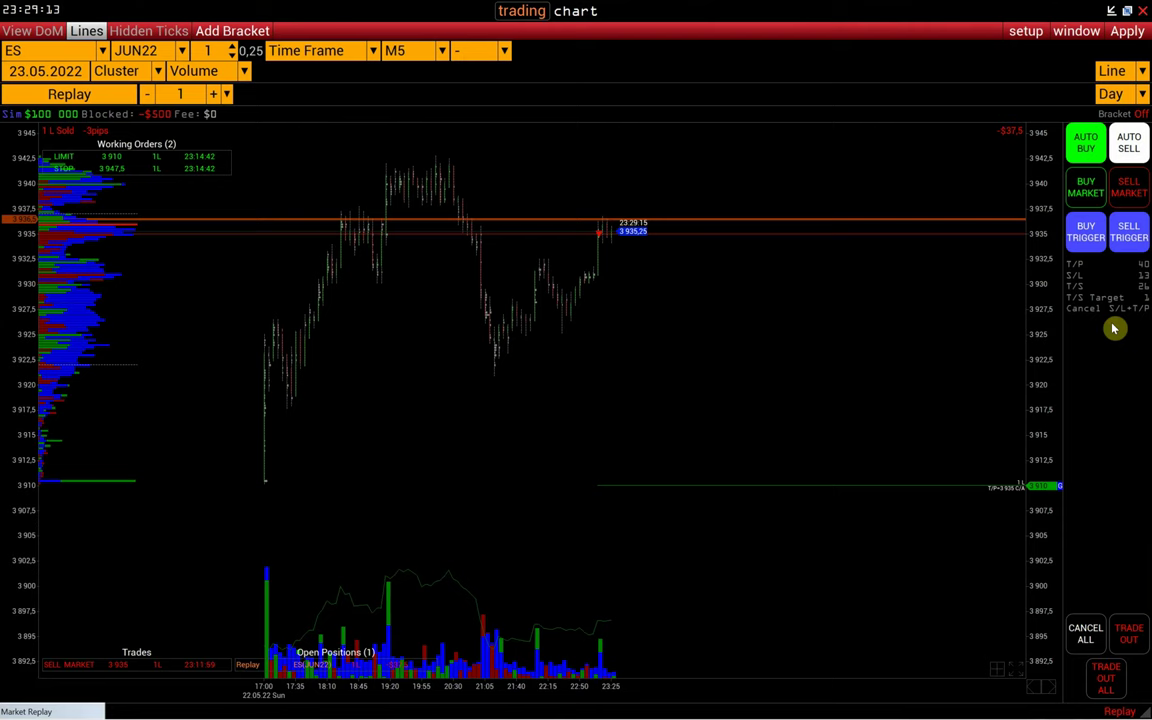
left_click(1128, 634)
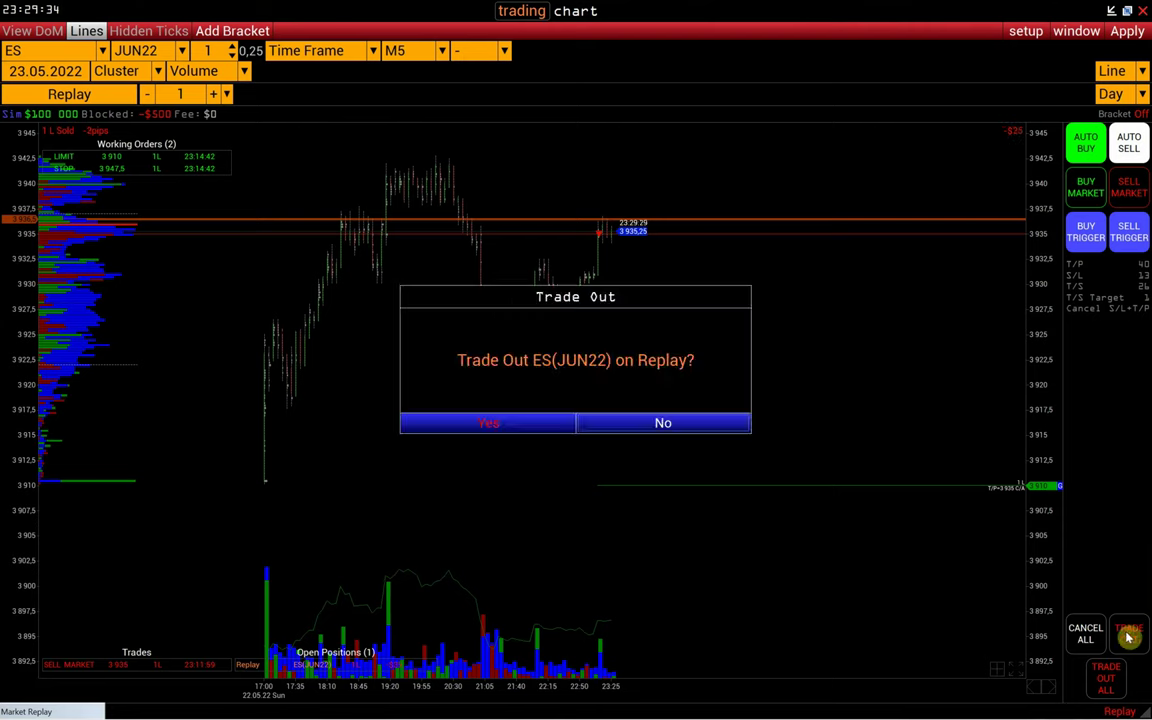
left_click(560, 421)
Restore the Market Replay window from the window list and maximize it
left_click(1072, 31)
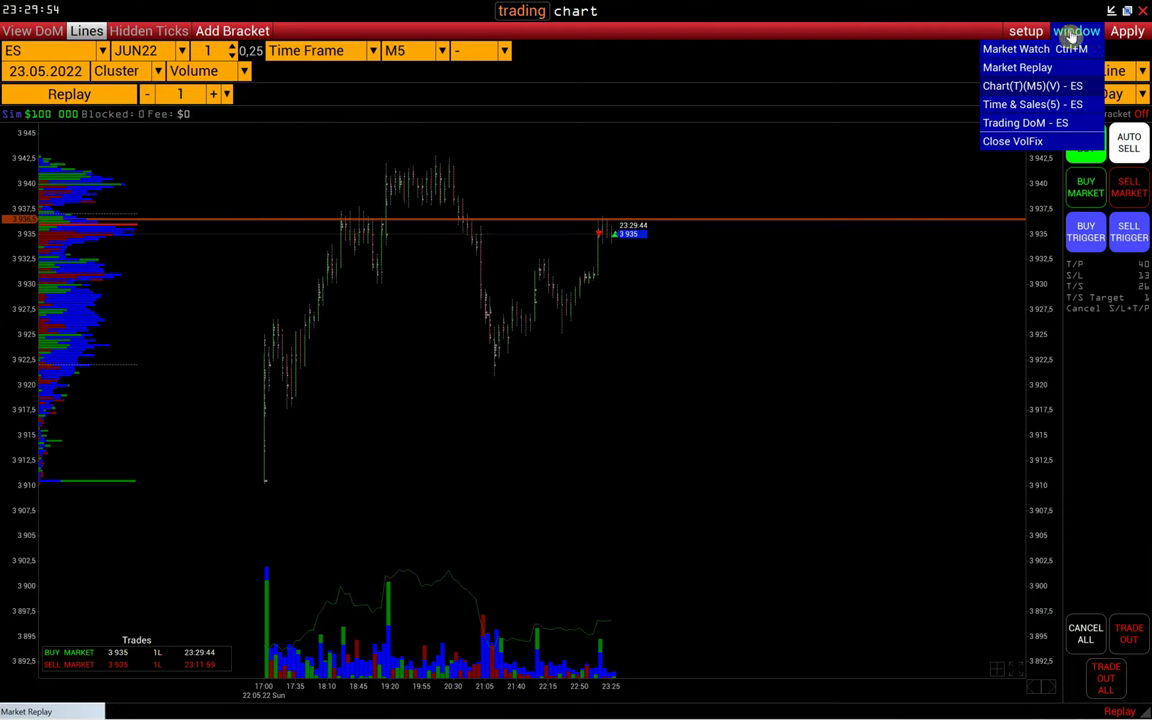
left_click(1060, 67)
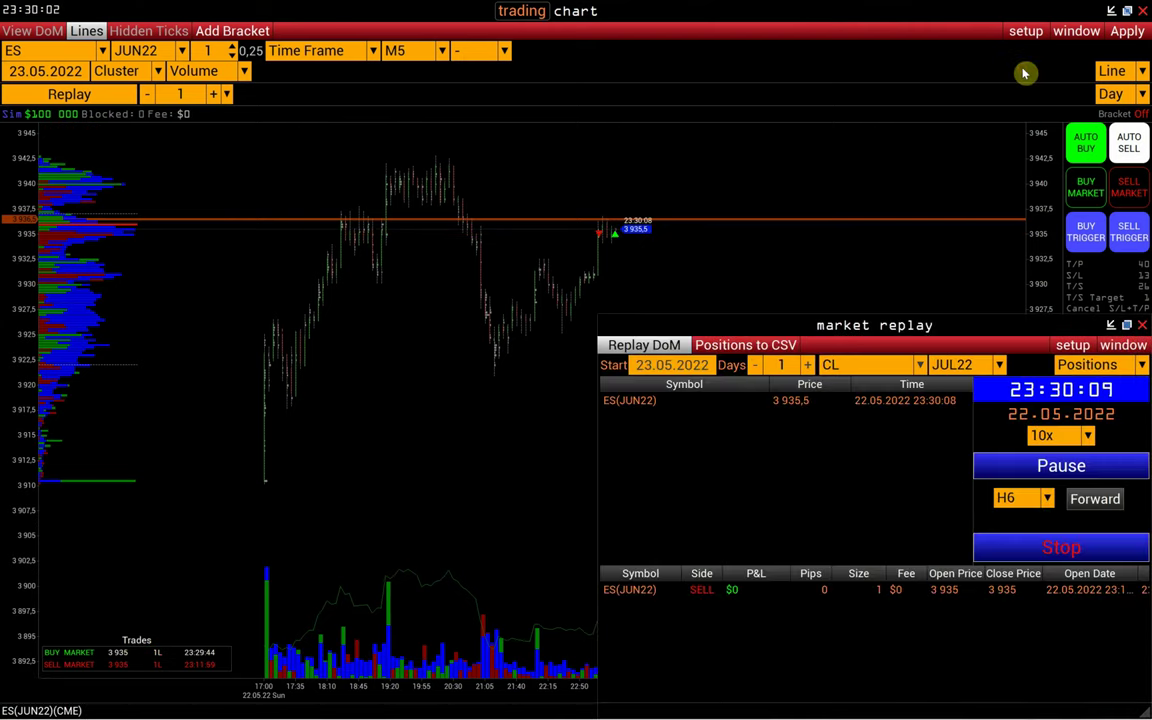
double_click(1072, 327)
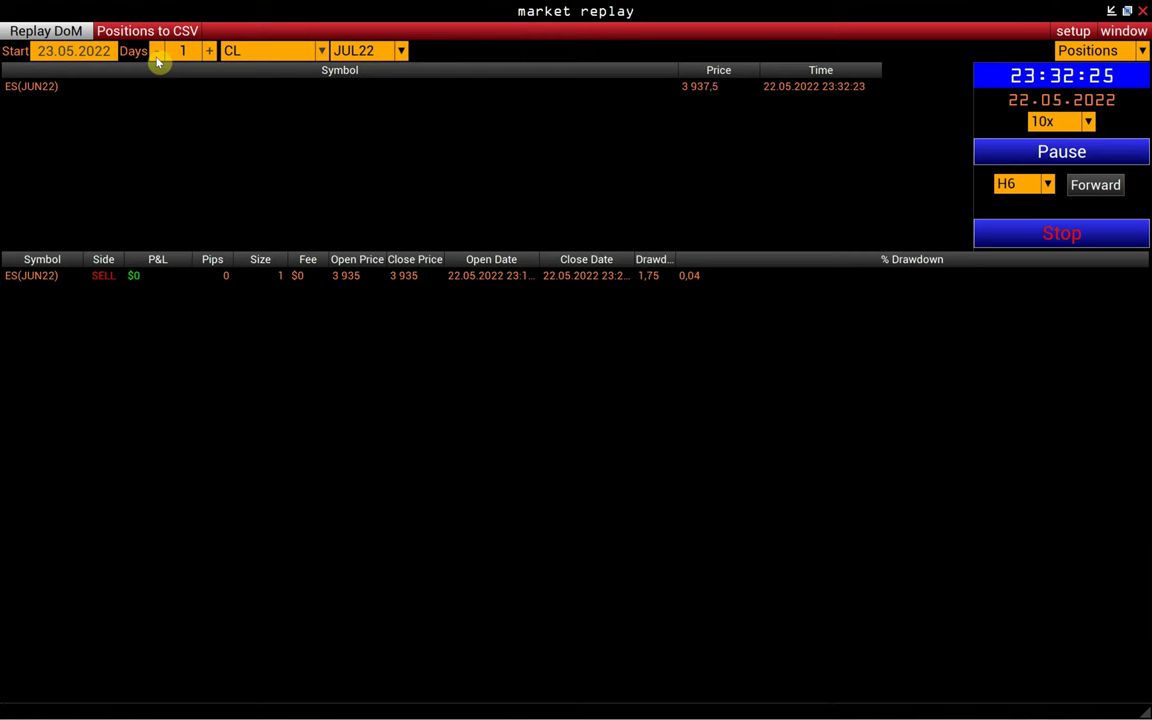
Keep the Positions view and widen the Size and Drawdown columns until 'Drawdown' reads fully
left_click(1075, 50)
left_click(1088, 69)
left_click_drag(285, 260, 291, 260)
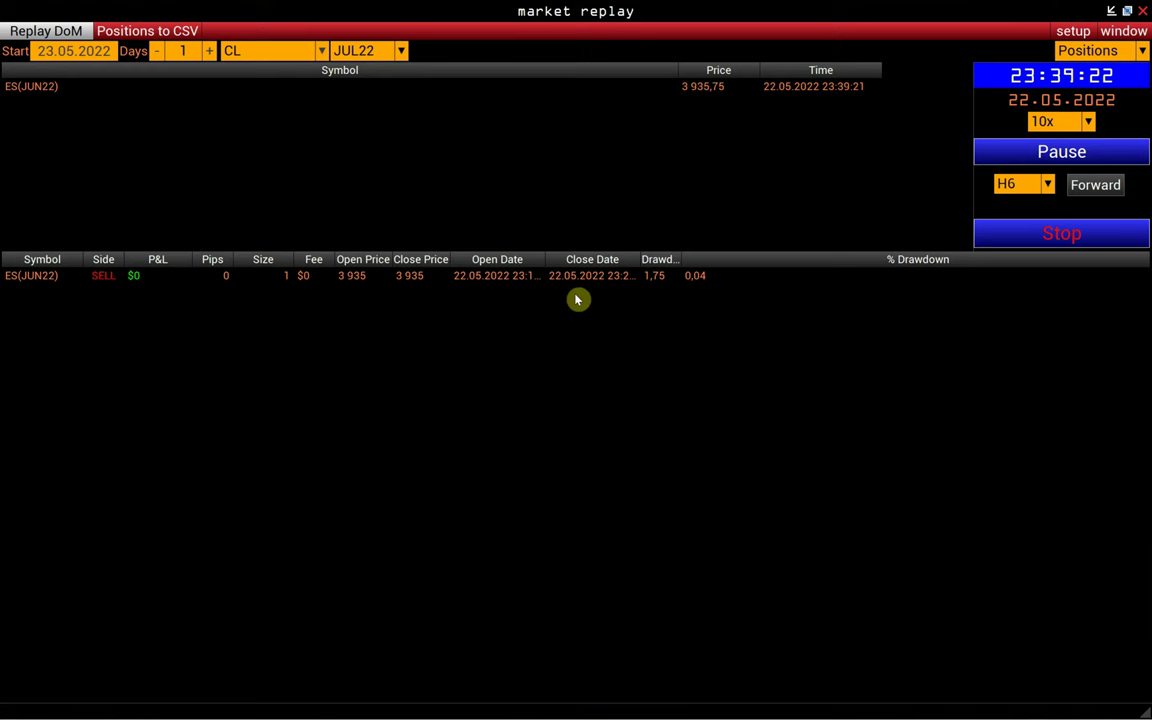
left_click_drag(679, 260, 697, 260)
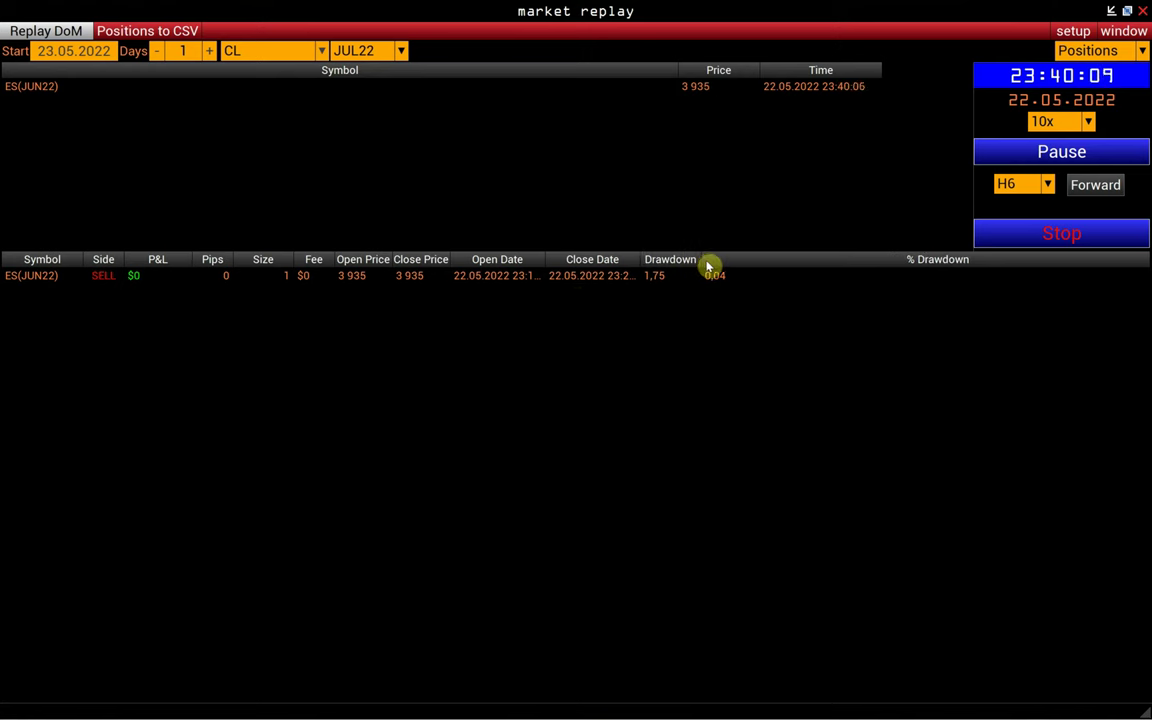
left_click_drag(704, 262, 713, 263)
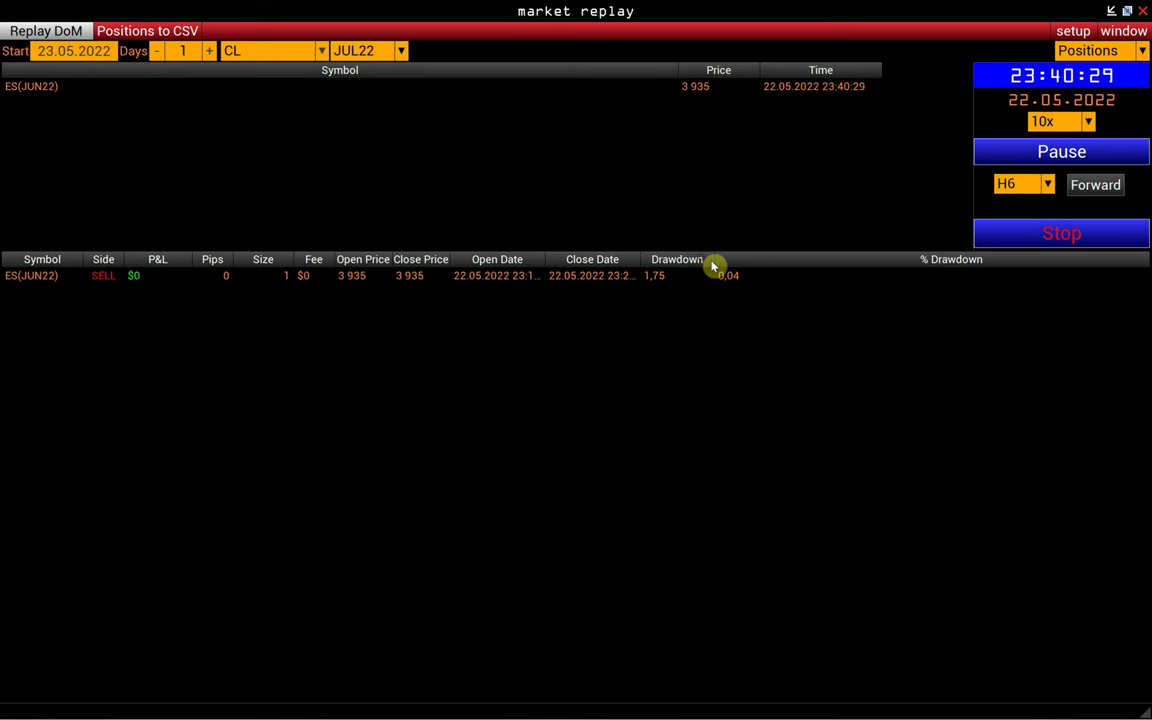
Glance at the Trades view, then pull the Drawdown column border slightly left
left_click(1090, 50)
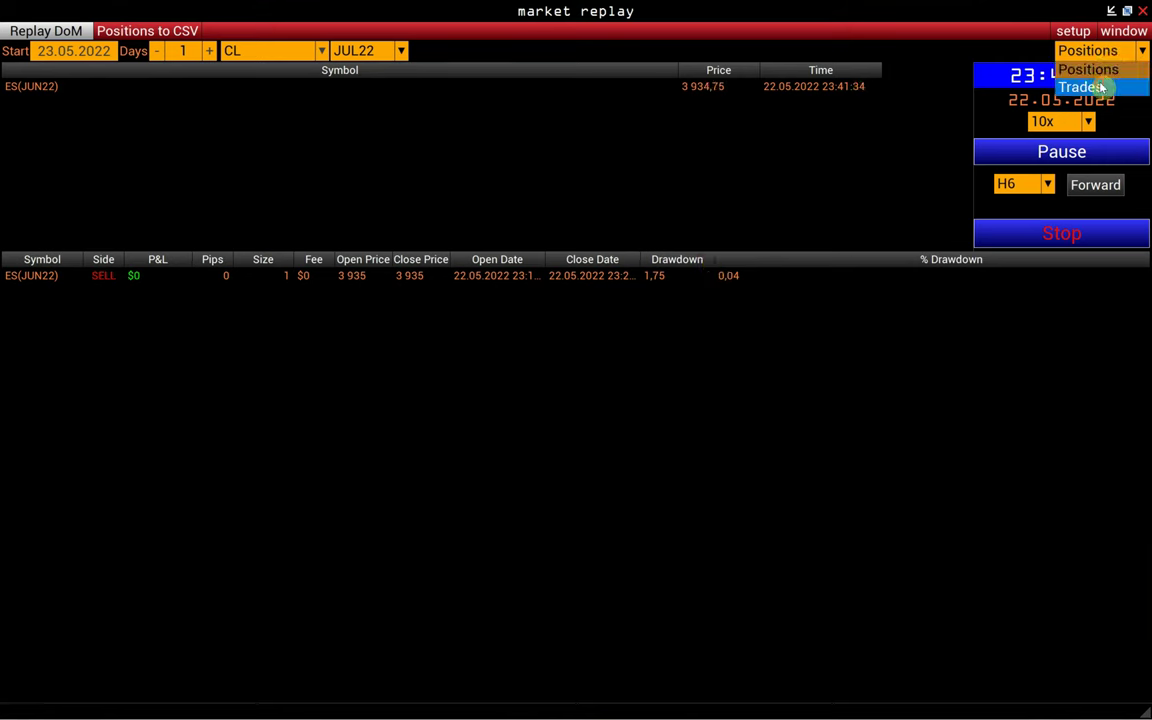
left_click(1085, 86)
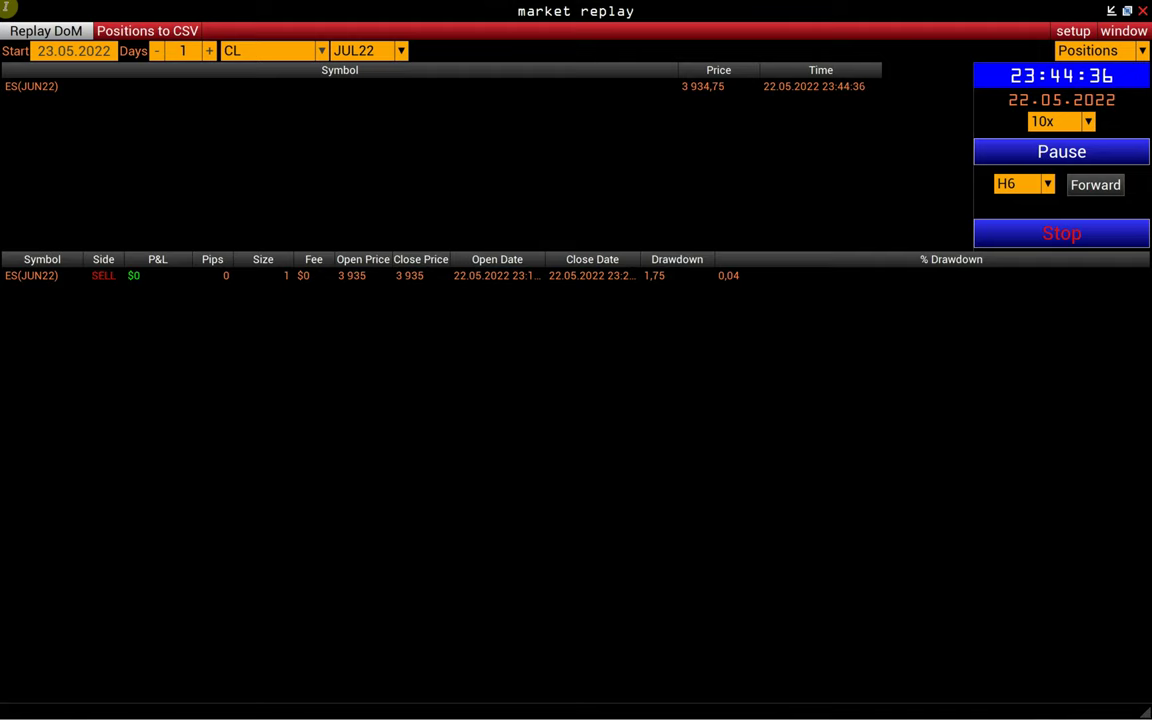
left_click_drag(715, 259, 697, 259)
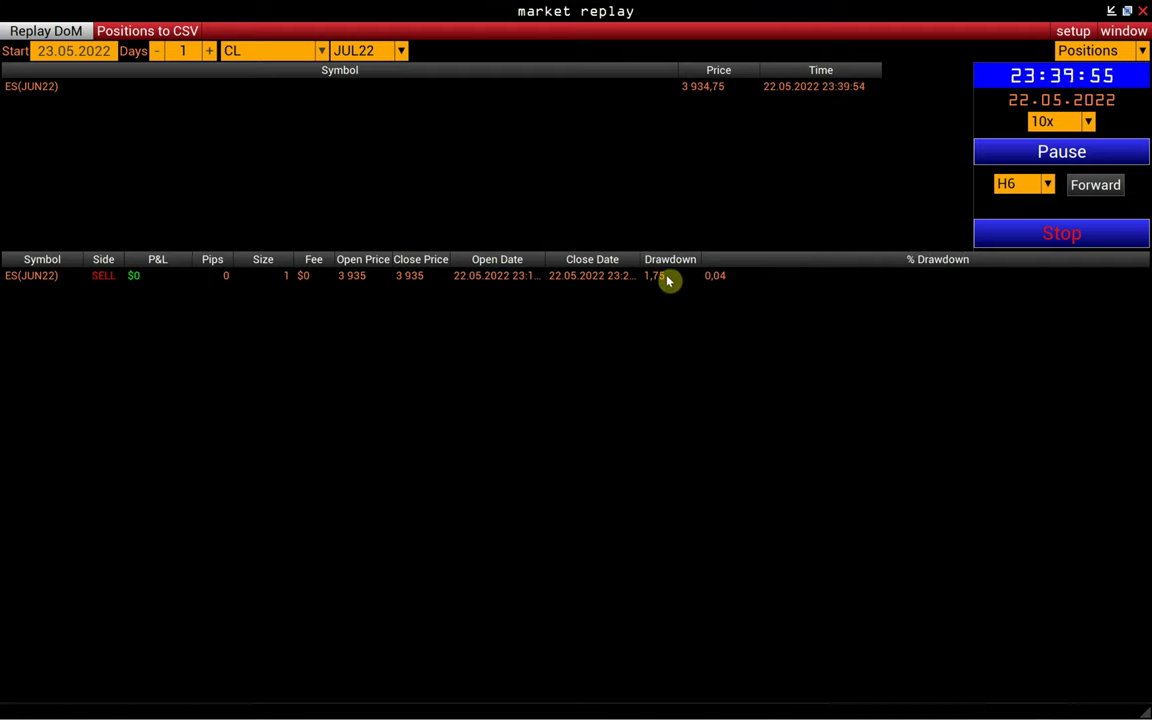